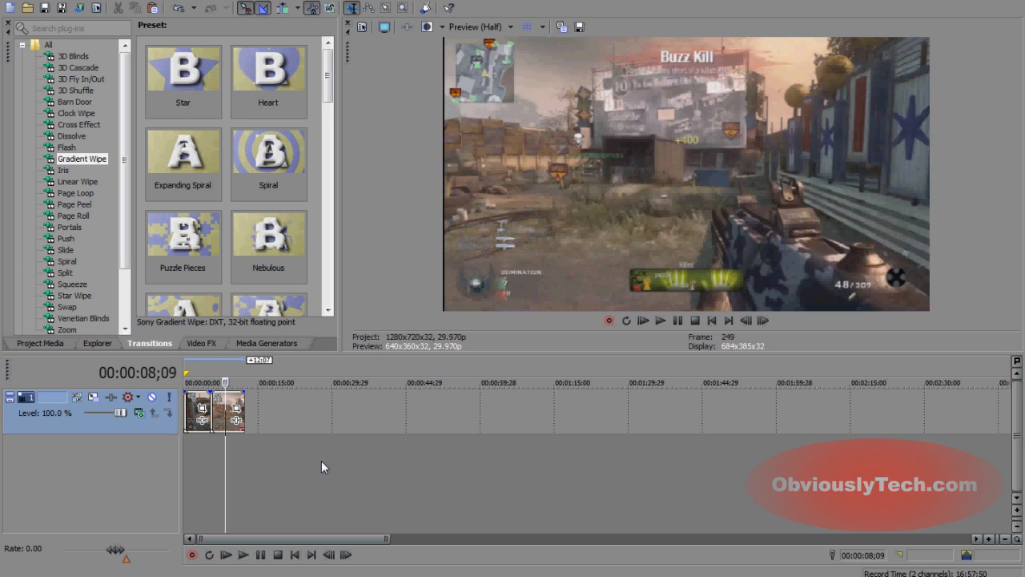
Insert a new video track above the gameplay and add the kill-counter-layout image from the TechyTutorials pictures folder, spanning the gameplay clips
right_click(303, 406)
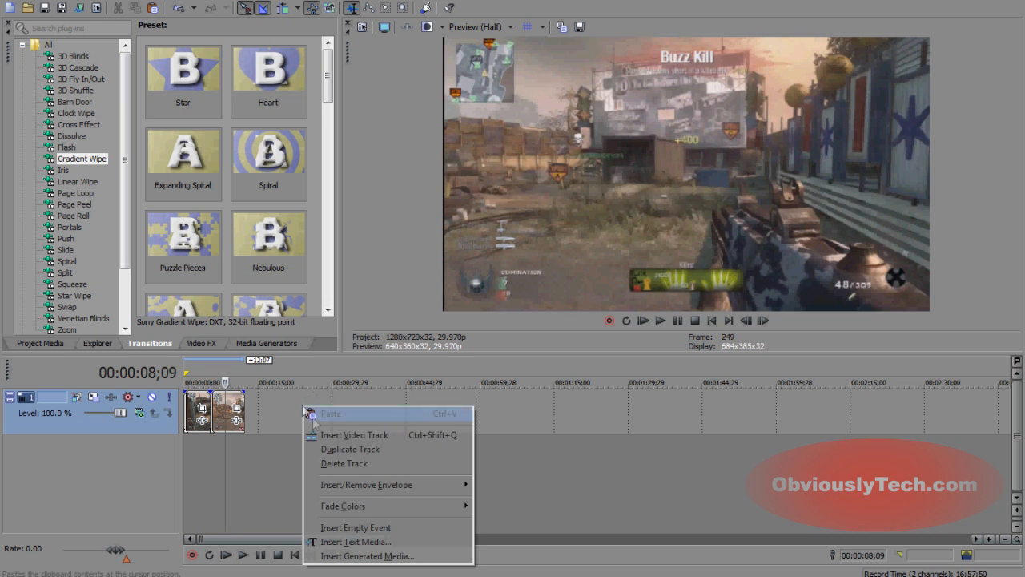
left_click(335, 437)
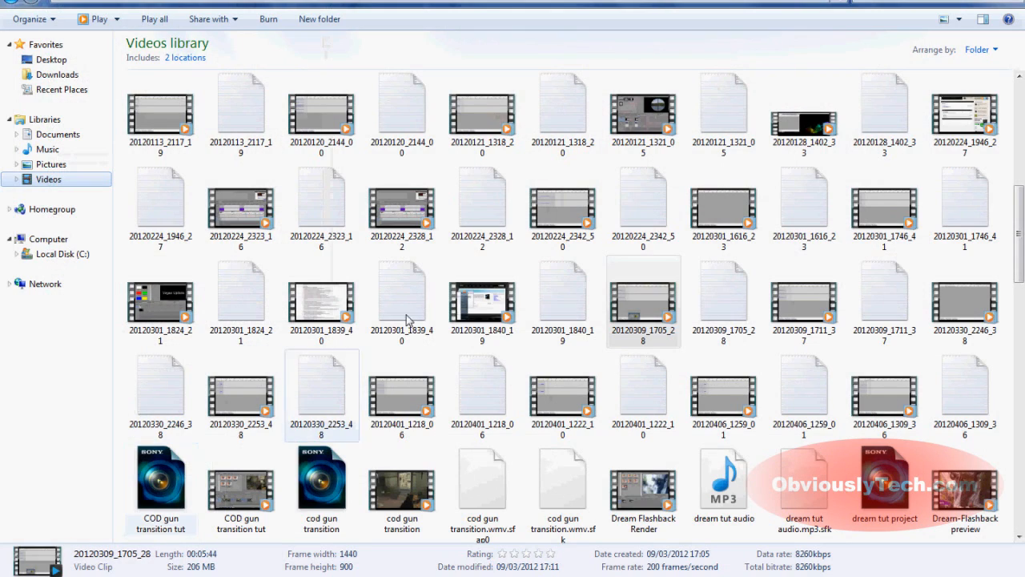
left_click(49, 164)
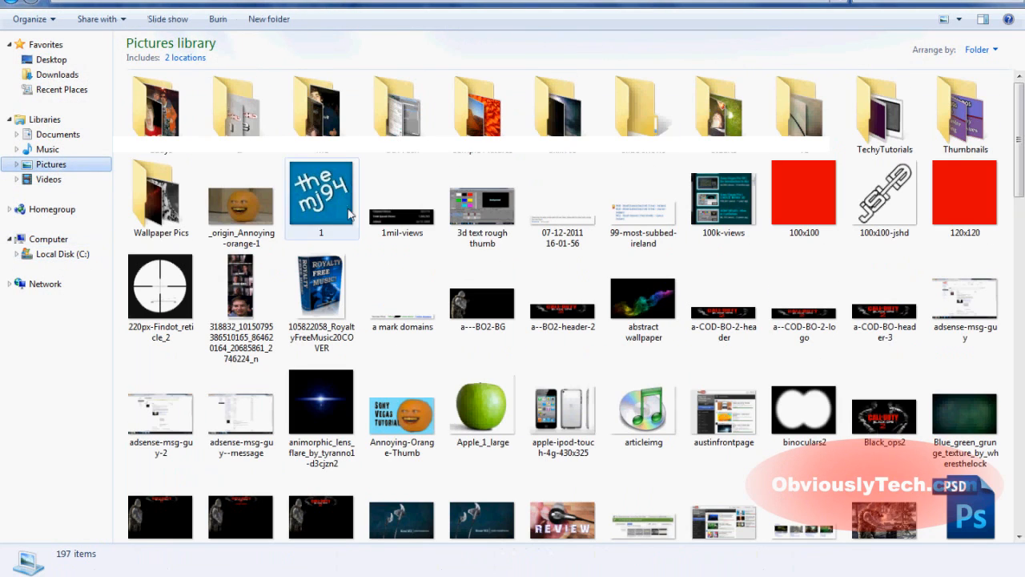
double_click(883, 112)
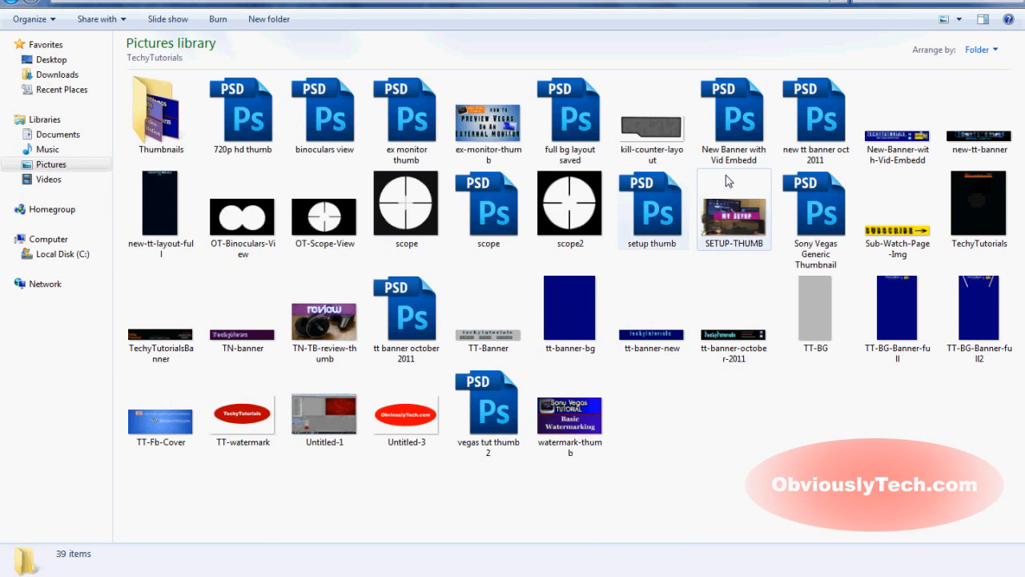
left_click(683, 146)
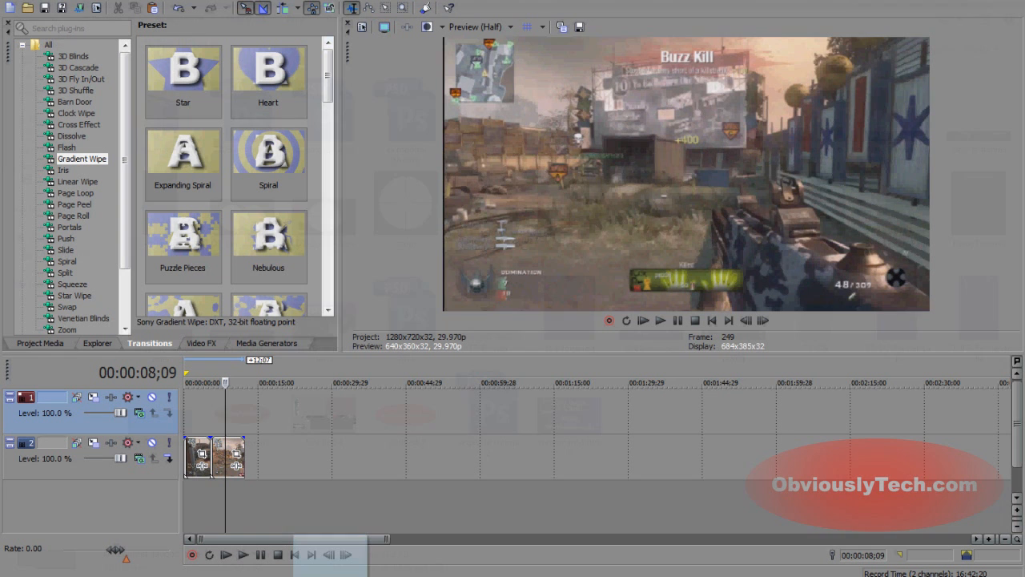
left_click_drag(330, 576, 244, 413)
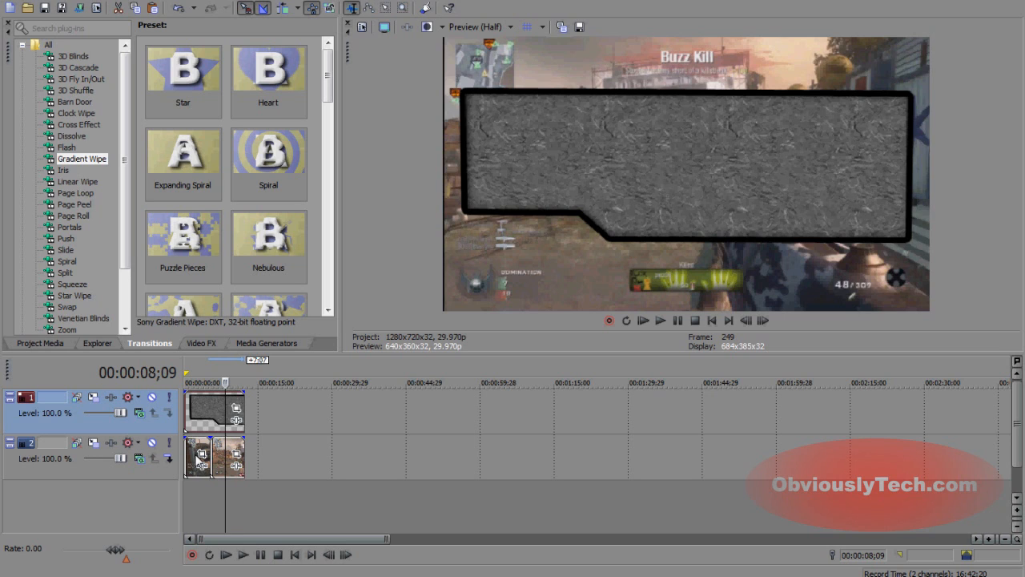
Use Track Motion to shrink the layout track to about 690 × 388 and place it in the frame's upper-right corner at about X 300, Y 236
left_click(93, 398)
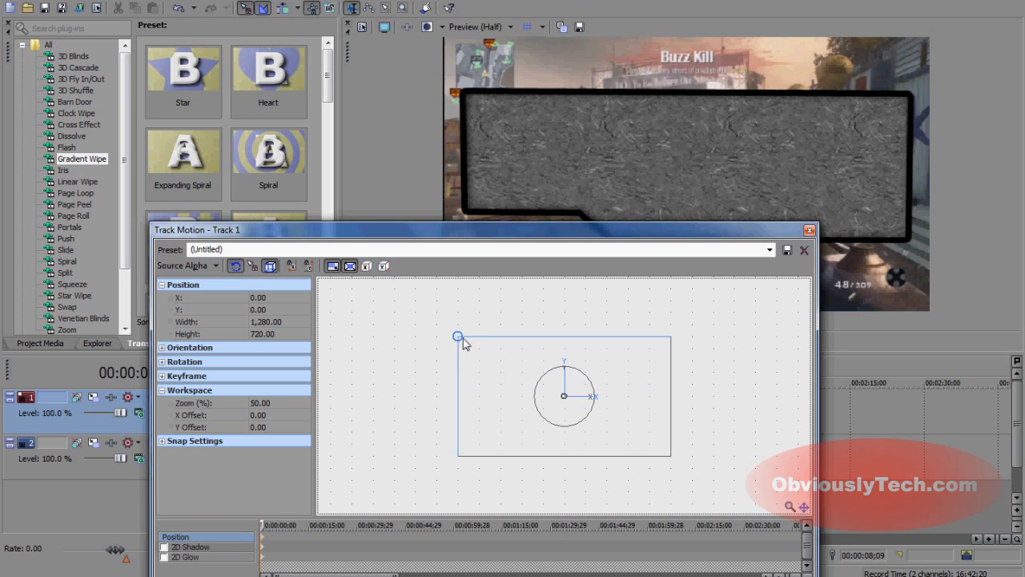
left_click_drag(460, 338, 576, 354)
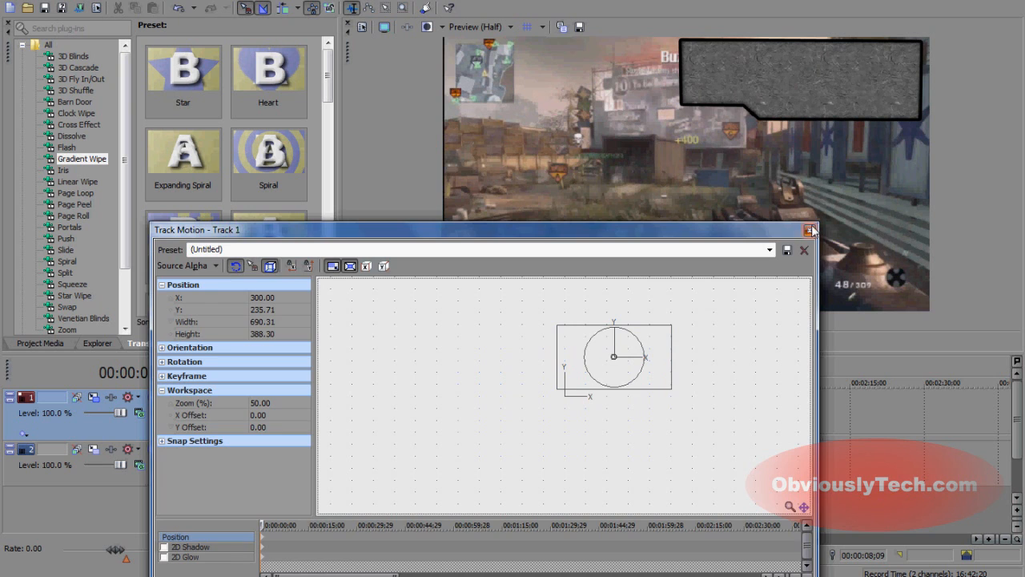
left_click(811, 231)
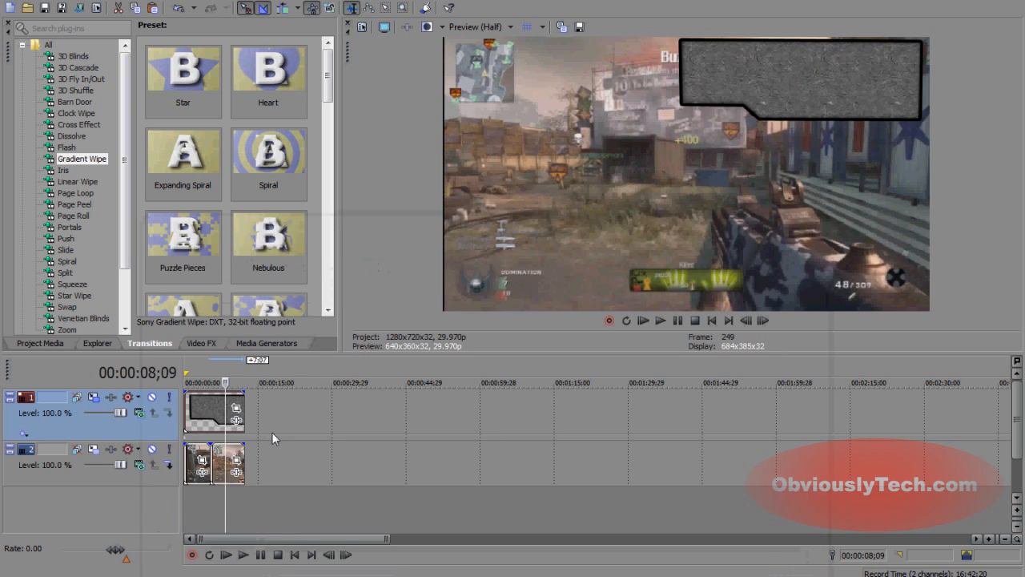
Try flipping the kill-counter-layout image horizontally in Event Pan/Crop, and restore the default preset
left_click(237, 410)
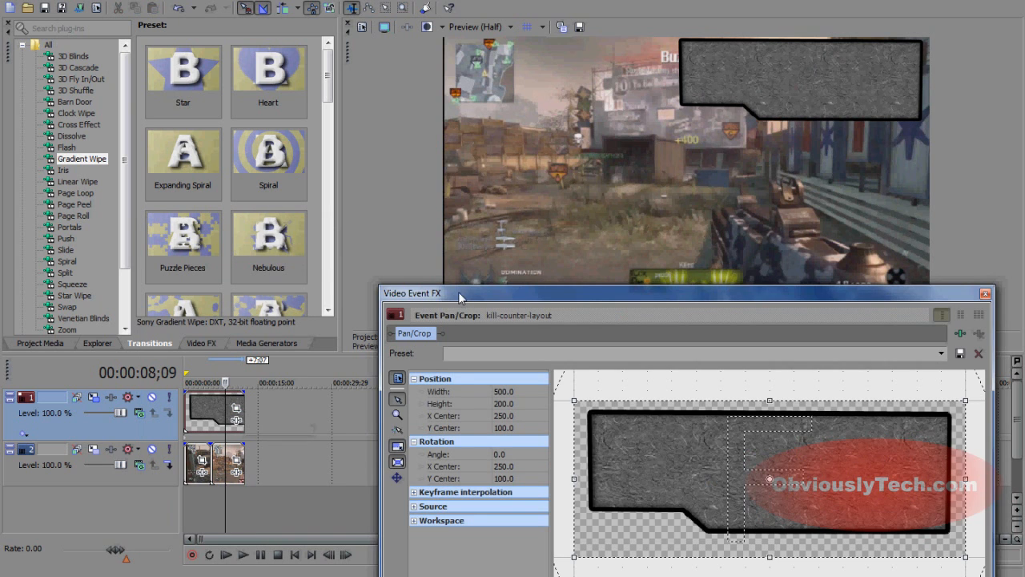
left_click_drag(458, 292, 327, 252)
right_click(483, 410)
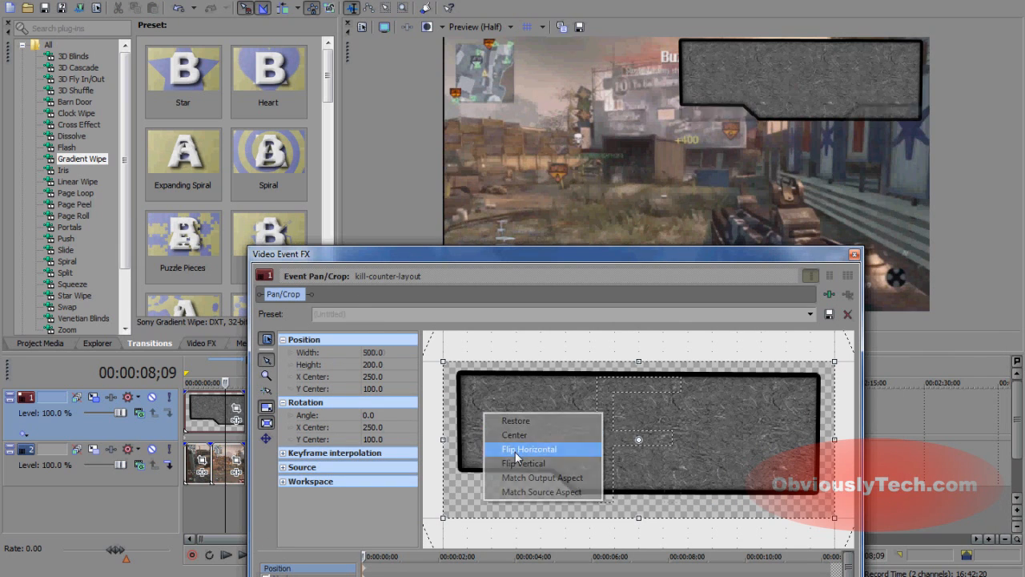
left_click(517, 449)
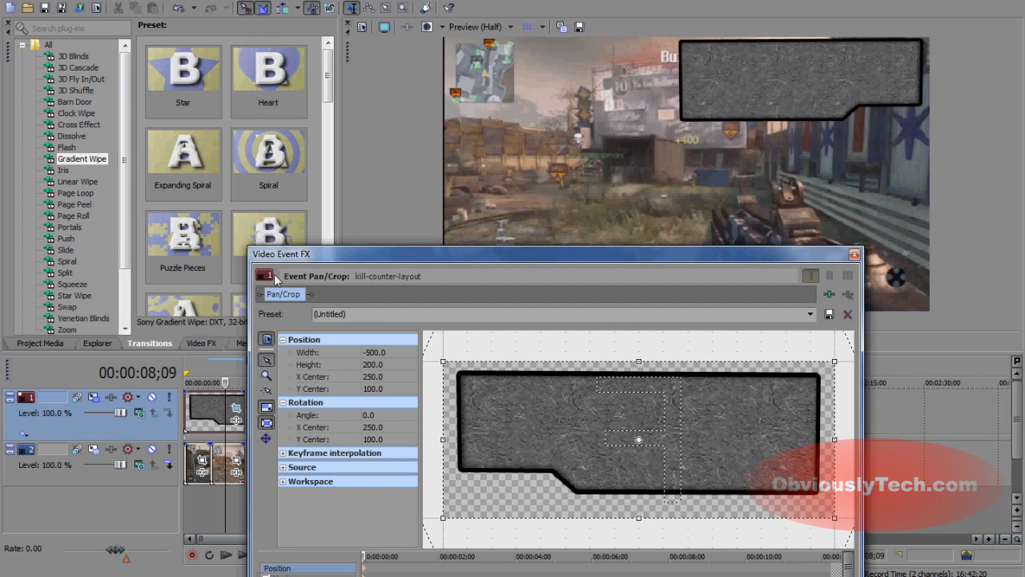
right_click(548, 417)
left_click(810, 314)
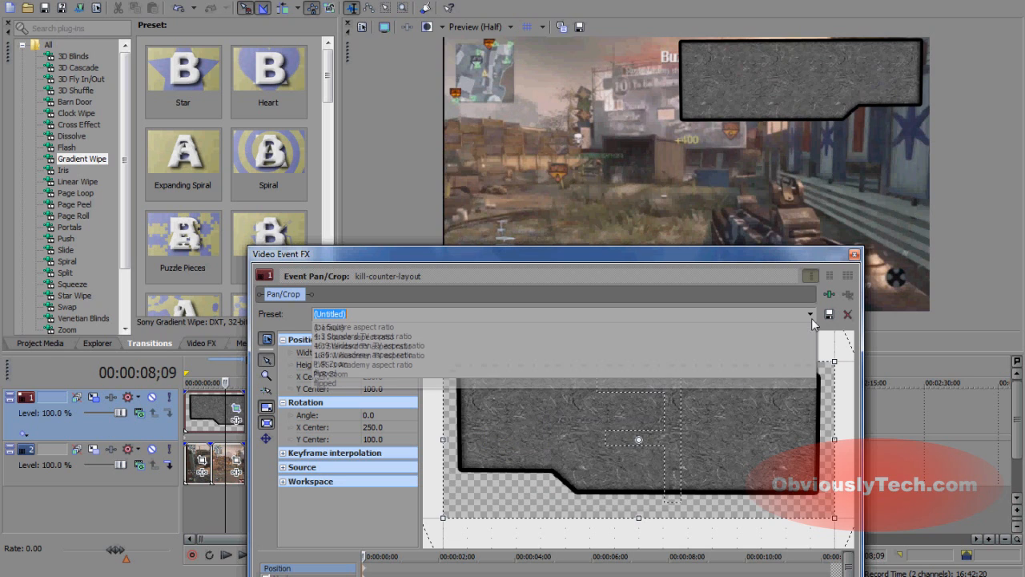
left_click(789, 328)
Try flipping the layout image vertically and horizontally, restore the default preset, and close Event Pan/Crop
right_click(555, 412)
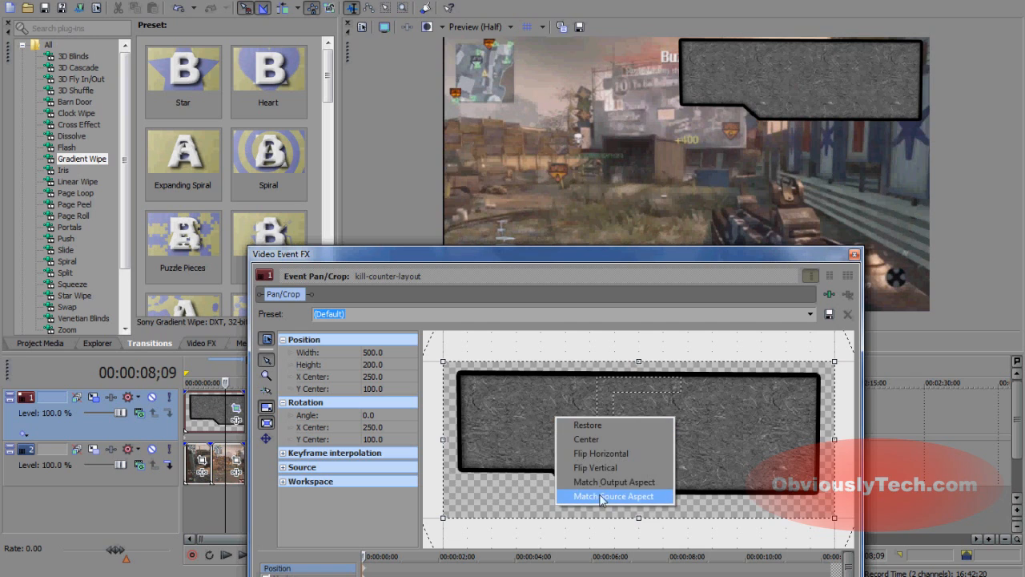
left_click(604, 473)
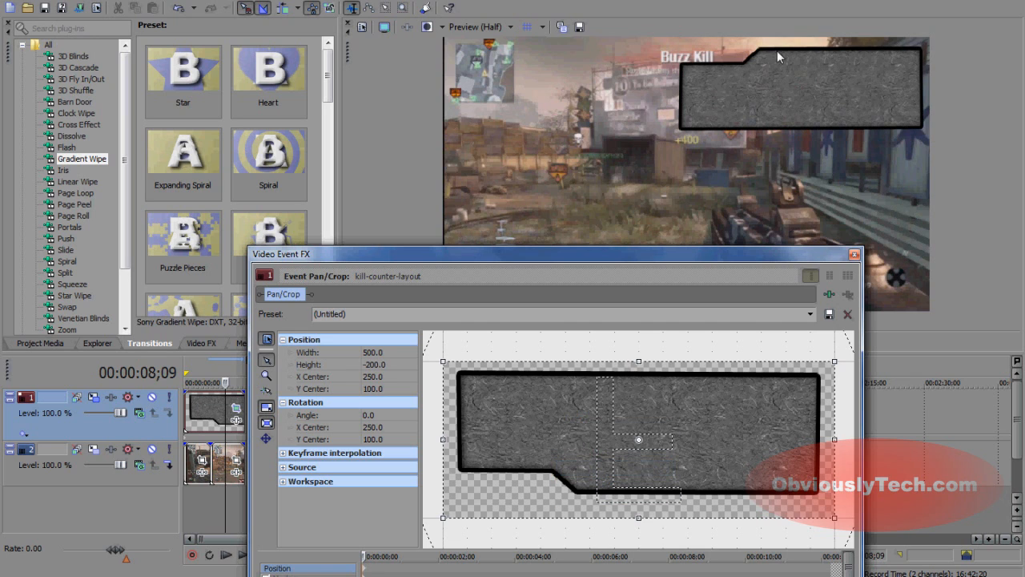
right_click(551, 409)
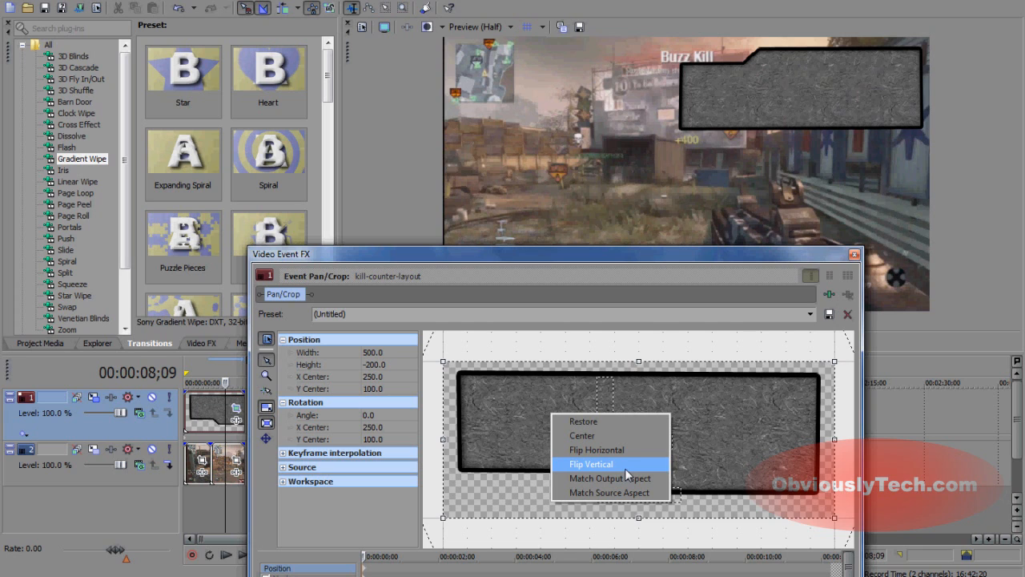
left_click(629, 450)
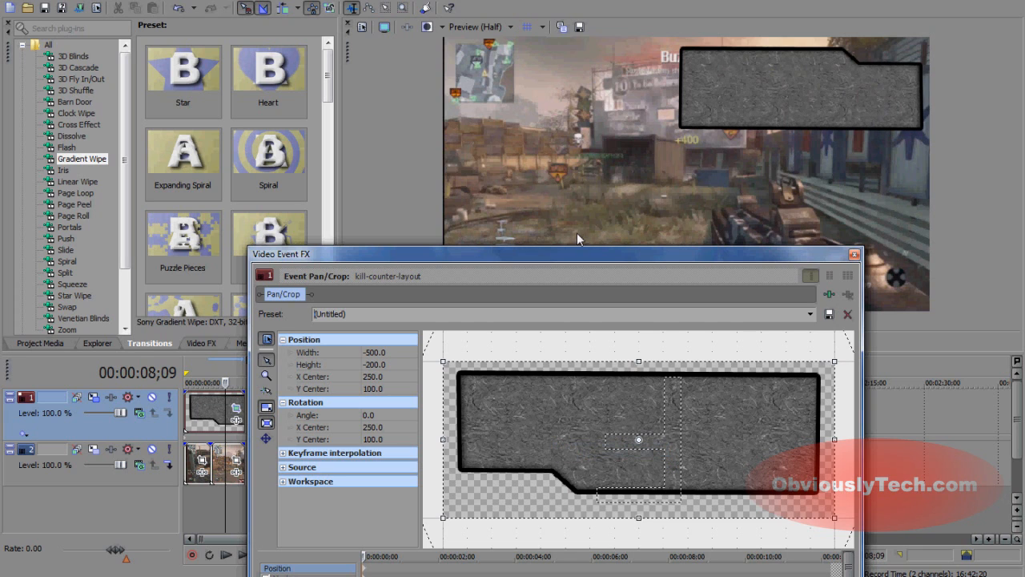
left_click(810, 314)
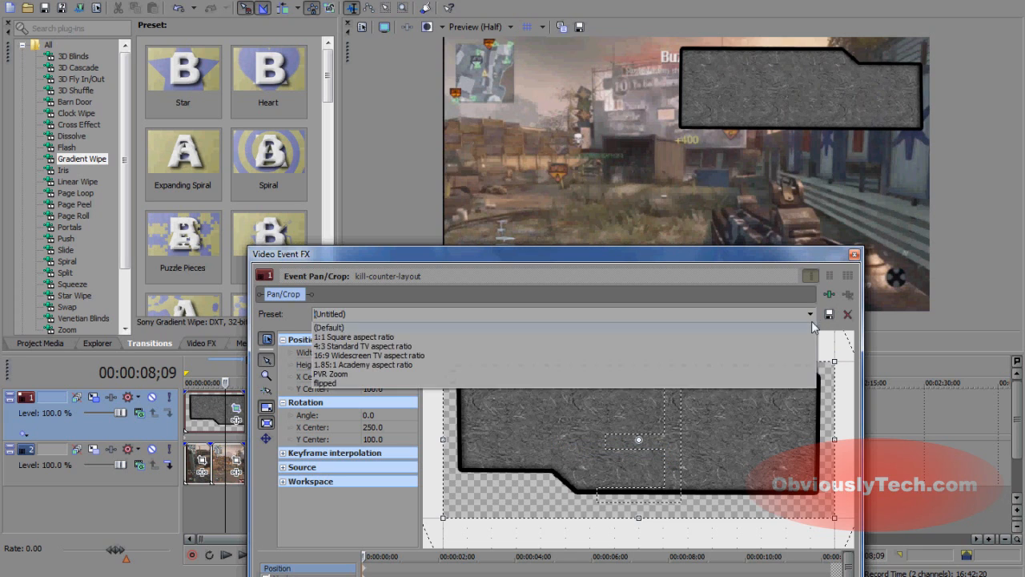
left_click(801, 328)
left_click(854, 254)
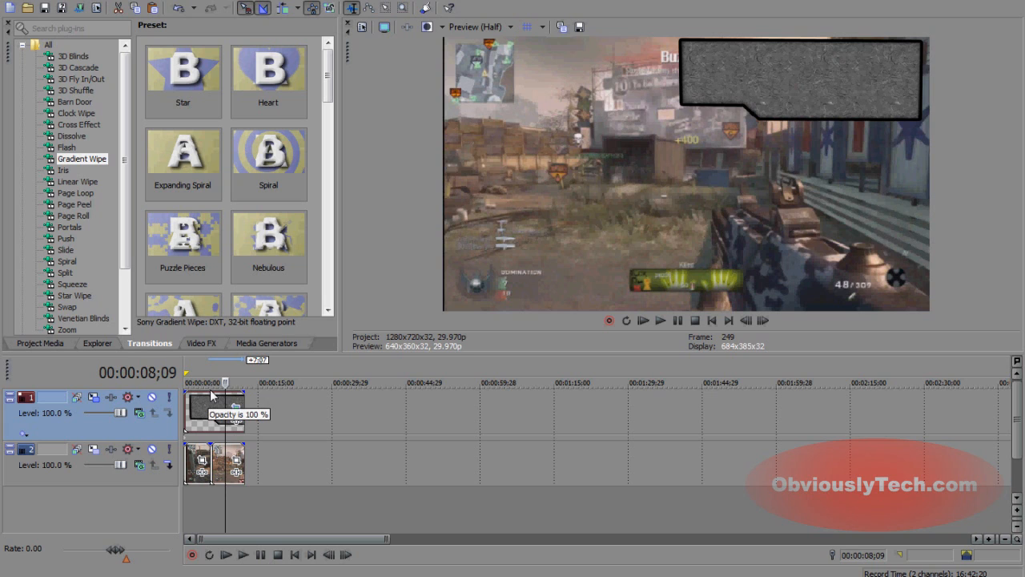
Lower the layout image's opacity to about 79% and insert a new video track above it
left_click_drag(212, 394, 216, 401)
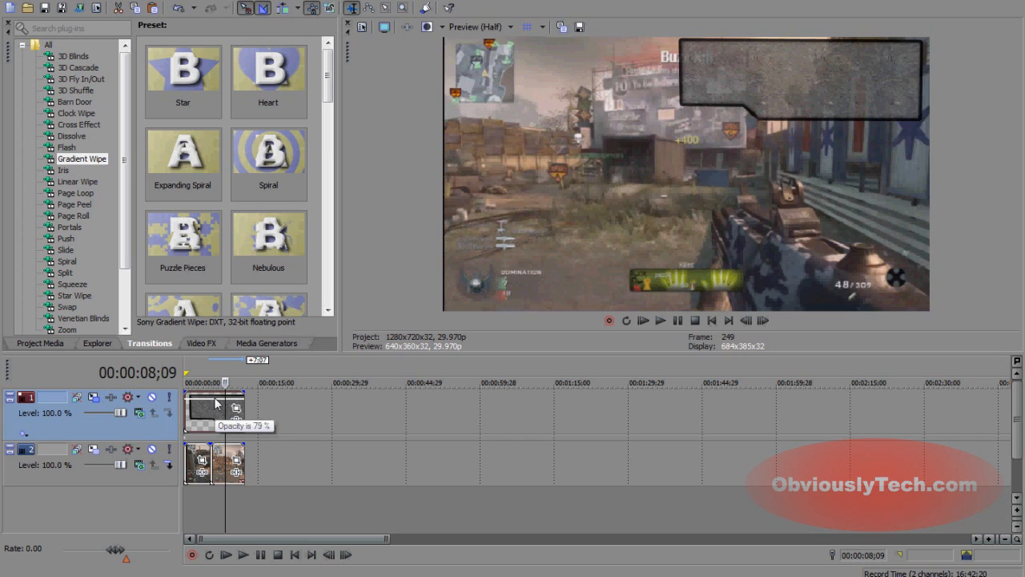
right_click(271, 401)
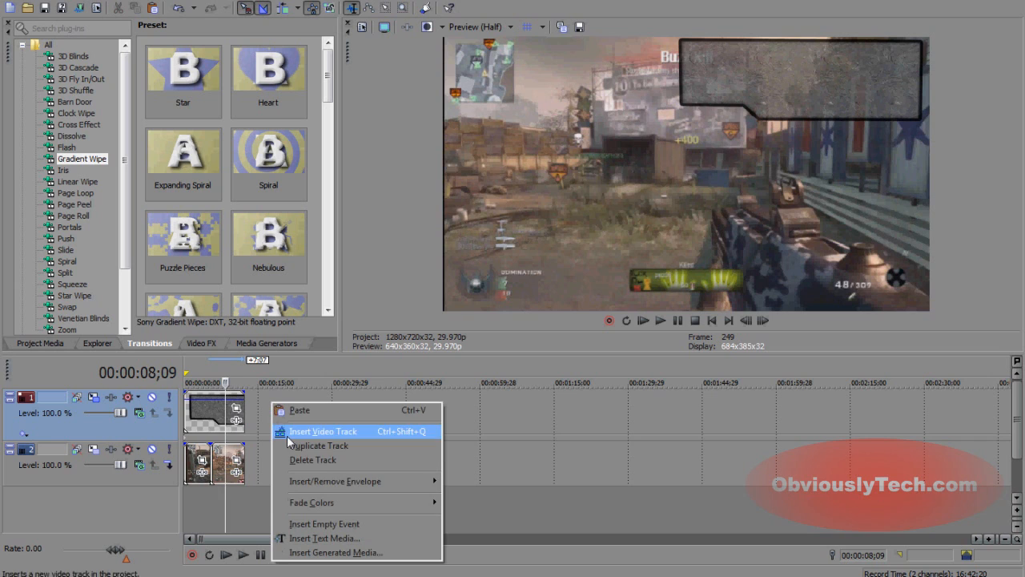
left_click(276, 431)
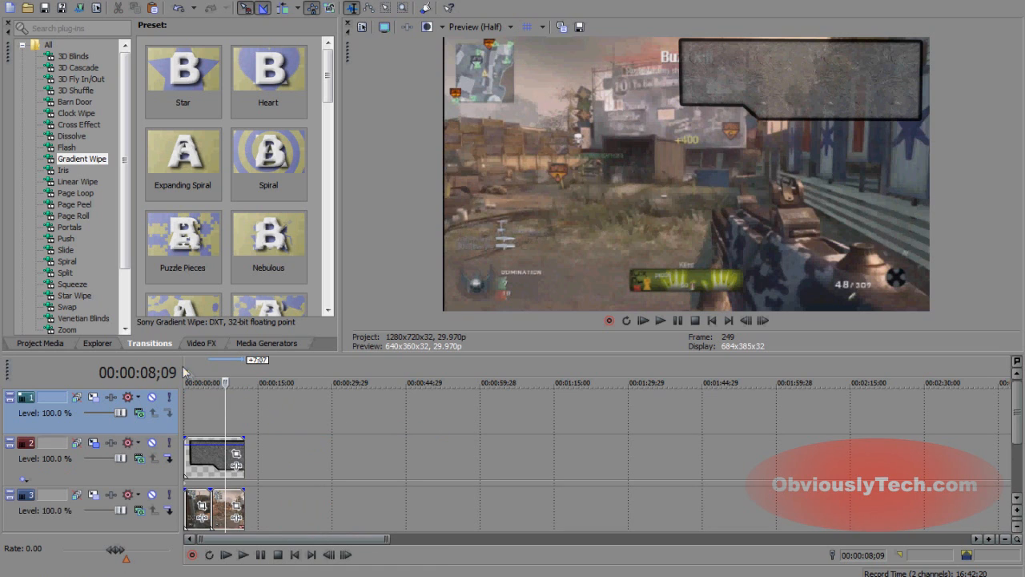
Insert a text media event on the new top track and set its font size to 14
right_click(200, 403)
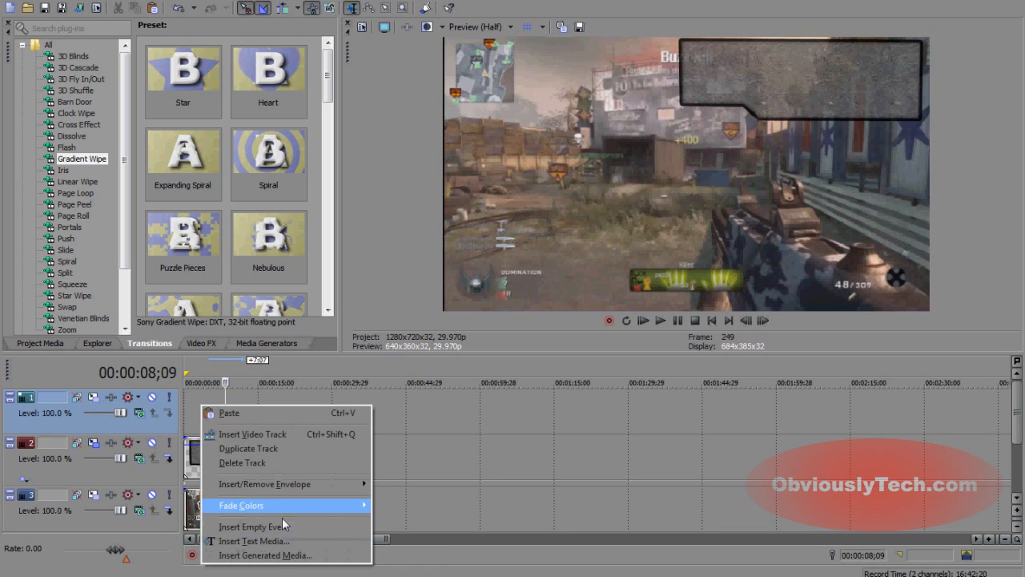
left_click(283, 542)
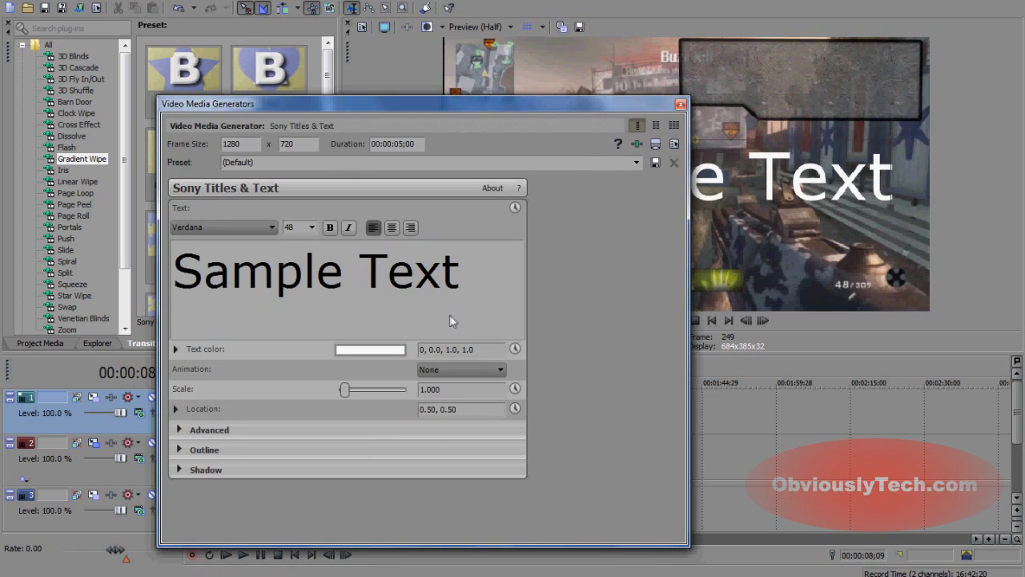
left_click(312, 227)
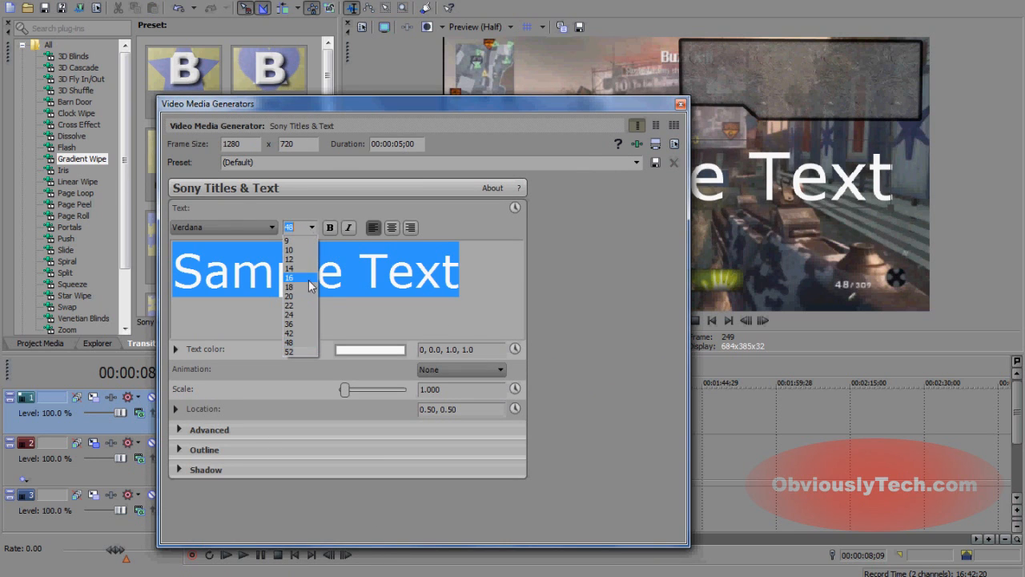
left_click(308, 268)
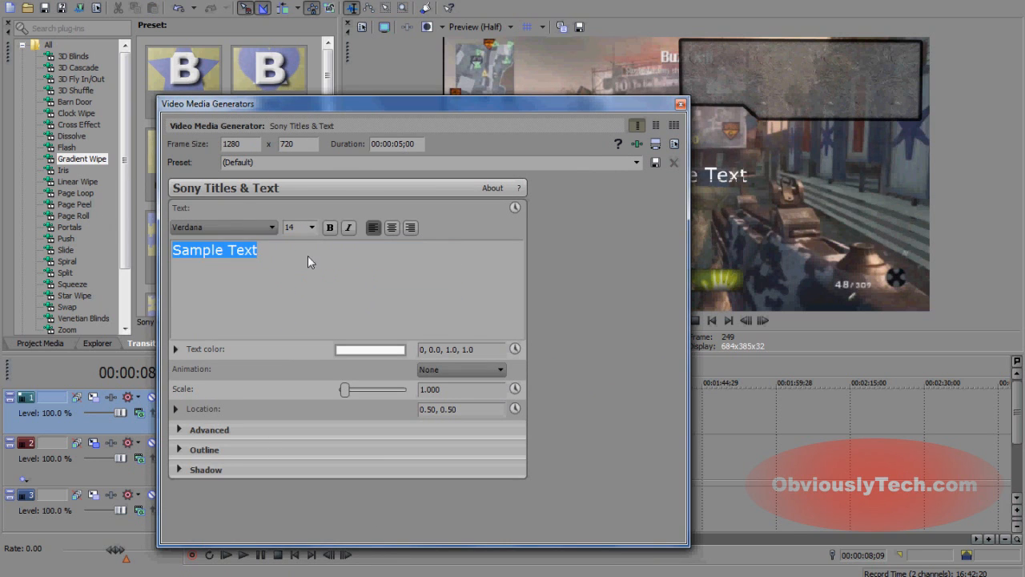
Replace the sample text with "Kill" and "Count" on two separate lines
type("Kill")
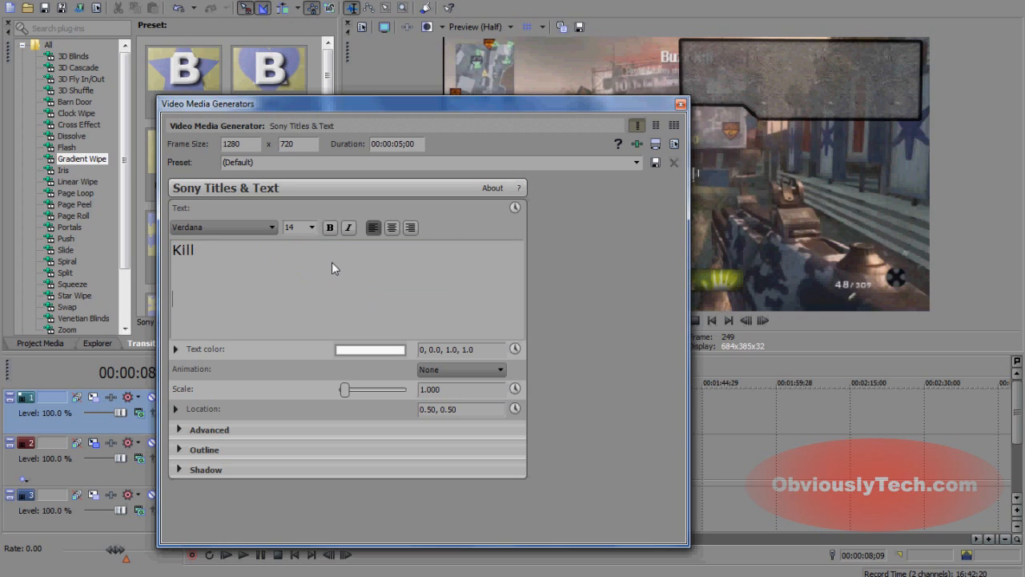
key("Return")
type("Xountr")
key("BackSpace")
key("BackSpace")
key("BackSpace")
key("BackSpace")
key("BackSpace")
key("BackSpace")
key("BackSpace")
key("Return")
type("Count")
Change the font of the whole "Kill Count" title to Impossible - 0
key("ctrl+a")
left_click_drag(257, 104, 193, 107)
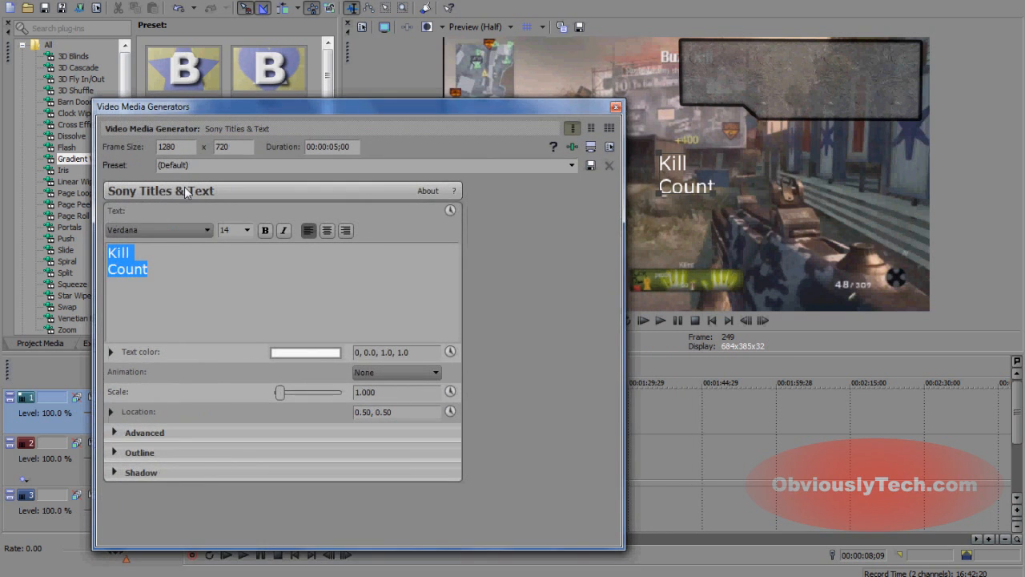
left_click(171, 231)
left_click_drag(207, 491, 207, 442)
left_click_drag(206, 441, 206, 375)
left_click(185, 373)
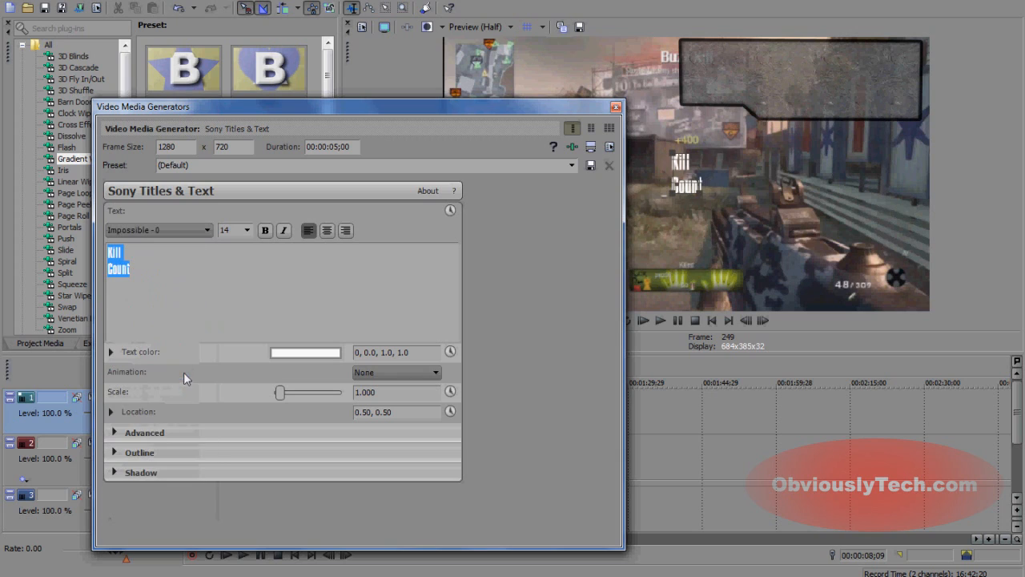
left_click(273, 248)
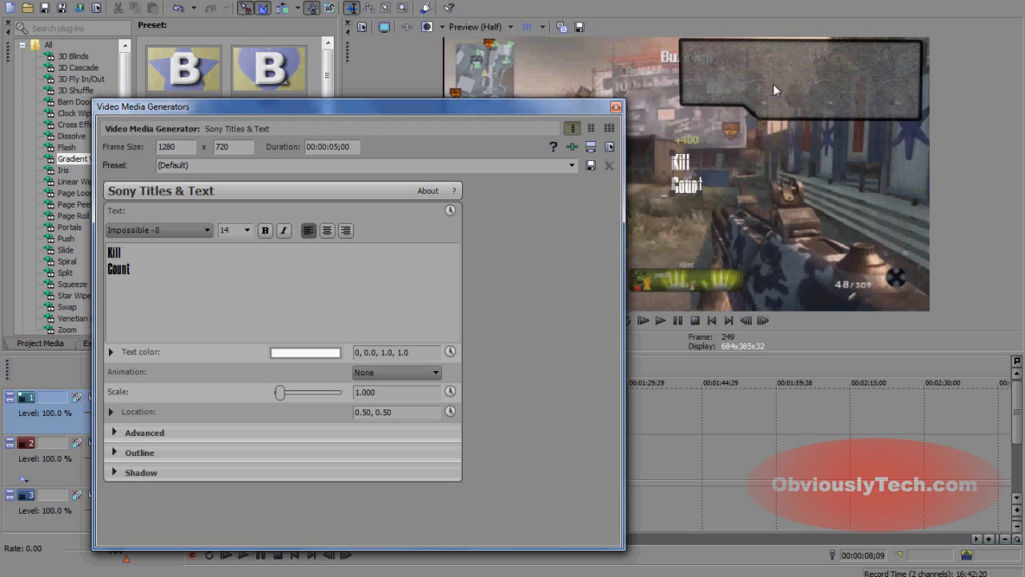
Move the title onto the layout image by setting its location to about 0.58, 0.87
left_click(118, 452)
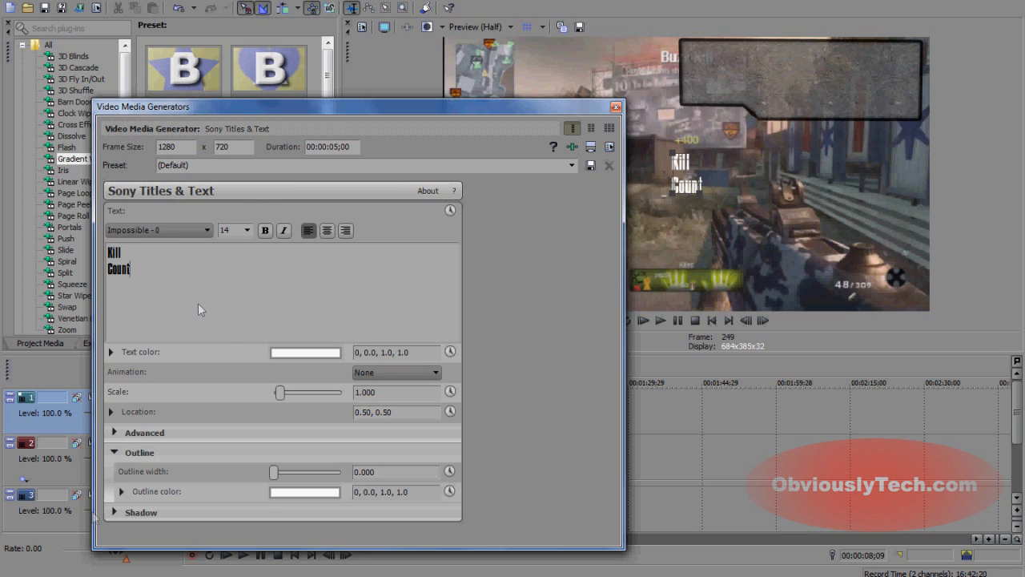
left_click(116, 453)
left_click(112, 411)
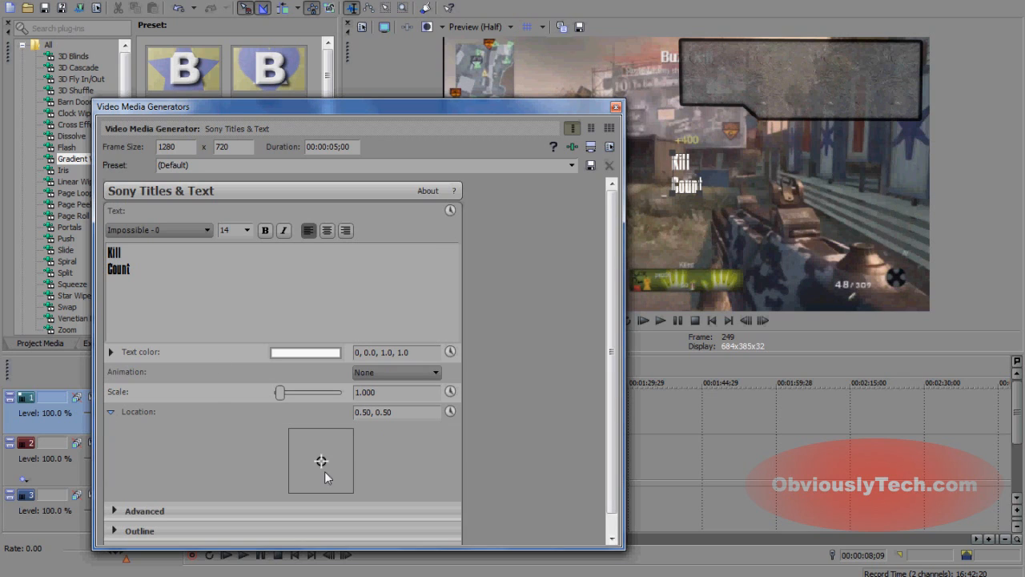
left_click_drag(318, 465, 326, 436)
Increase the font size of the entire "Kill Count" text to 16
left_click_drag(287, 281, 142, 240)
left_click(248, 230)
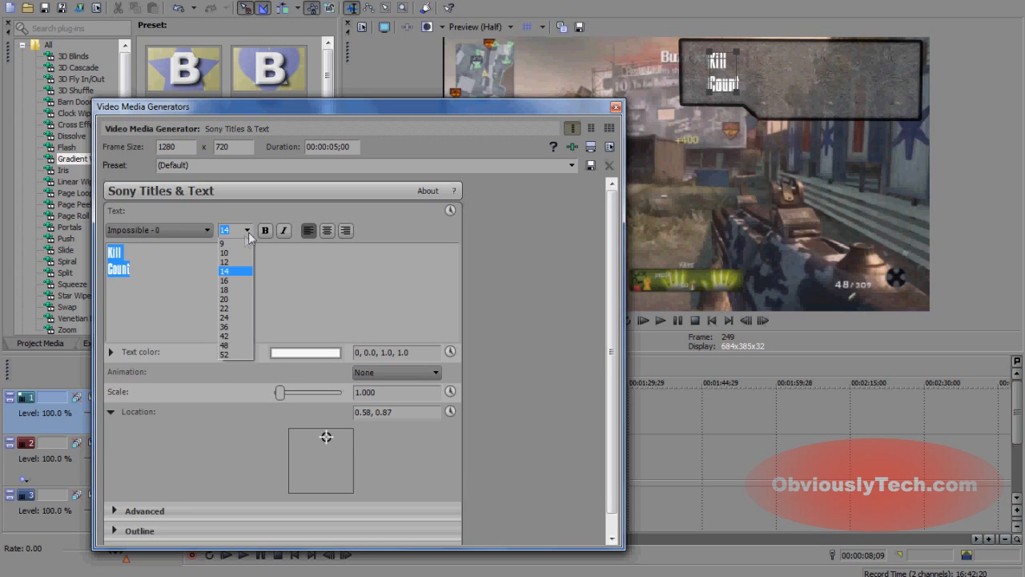
left_click(237, 277)
left_click(255, 285)
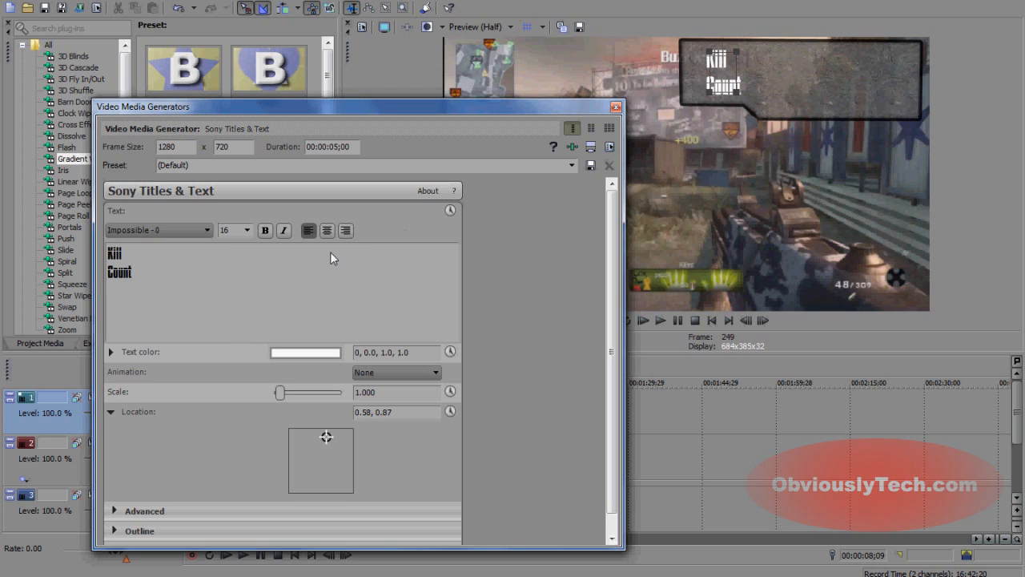
Widen the letter spacing of the whole "Kill Count" title by setting its tracking to about 1.421
left_click_drag(146, 271, 42, 217)
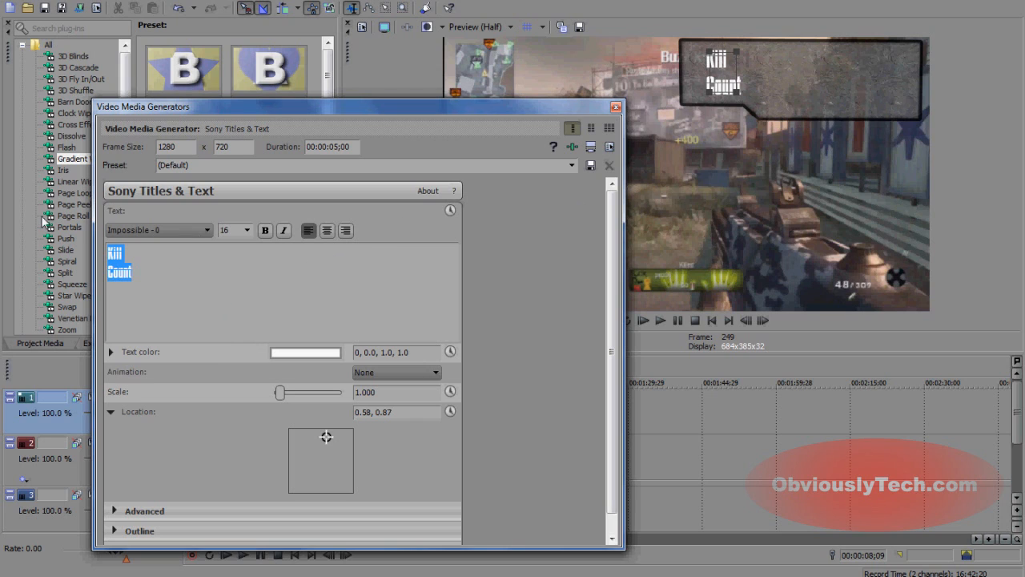
left_click(112, 411)
left_click(115, 431)
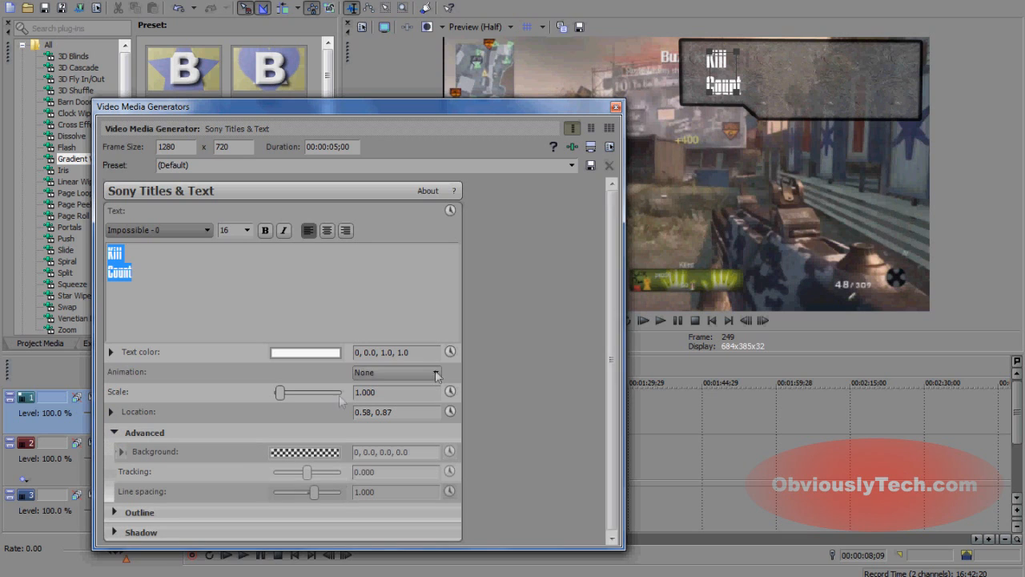
scroll(612, 451, "down", 1)
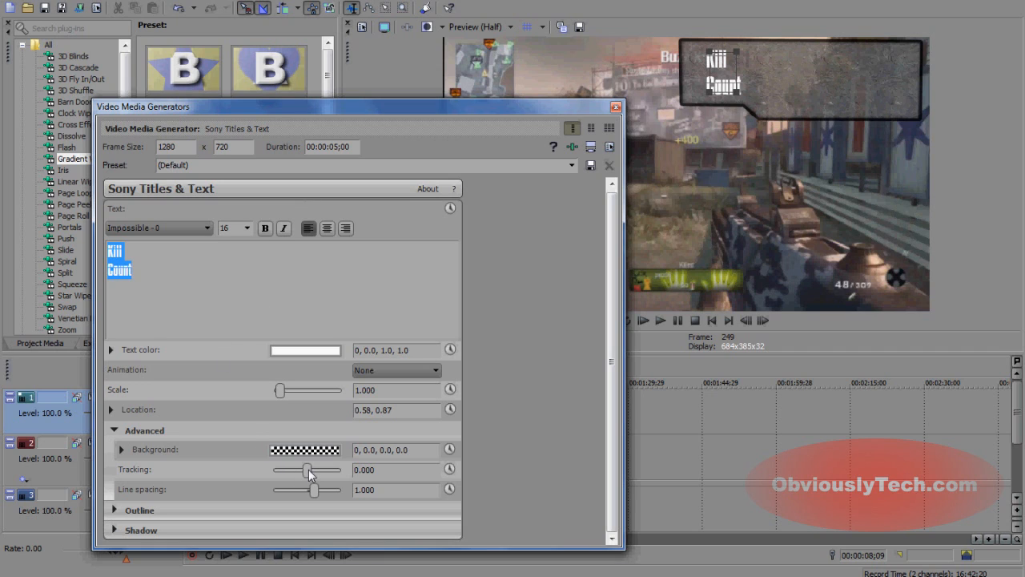
left_click_drag(309, 472, 319, 473)
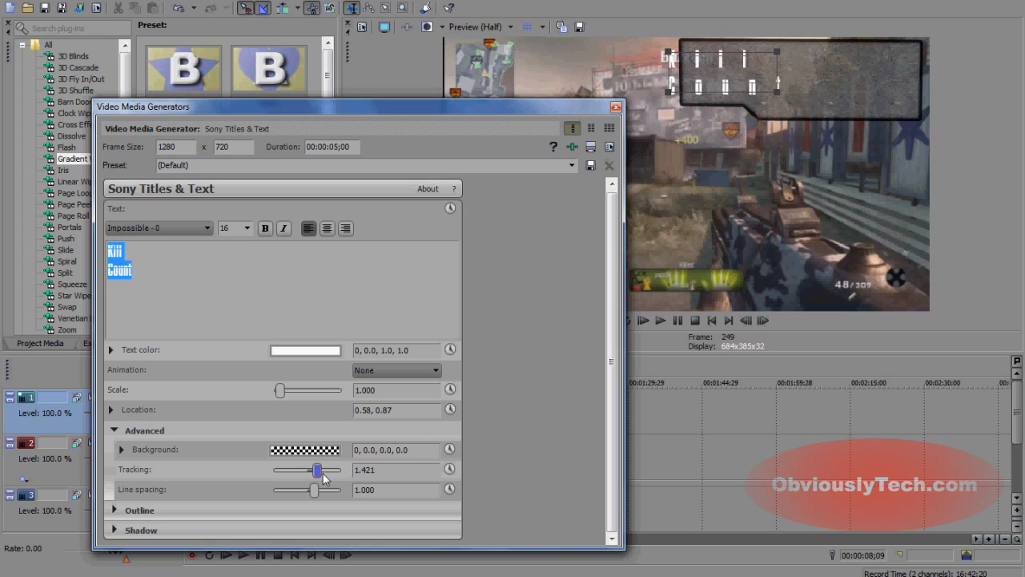
Reposition the "Kill Count" title inside the layout image at location about 0.63, 0.87 and close the generator settings
left_click_drag(698, 81, 723, 81)
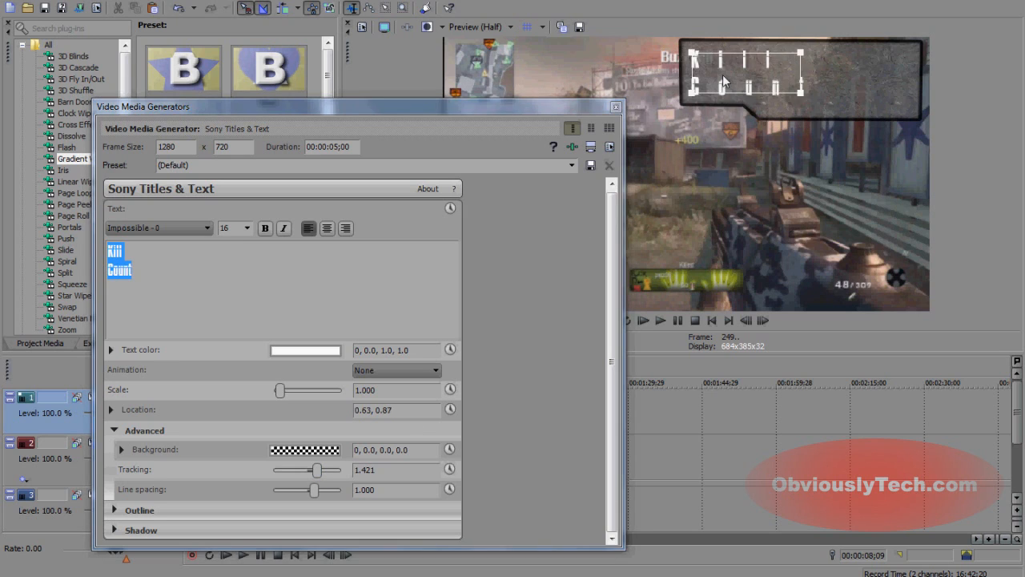
left_click(597, 201)
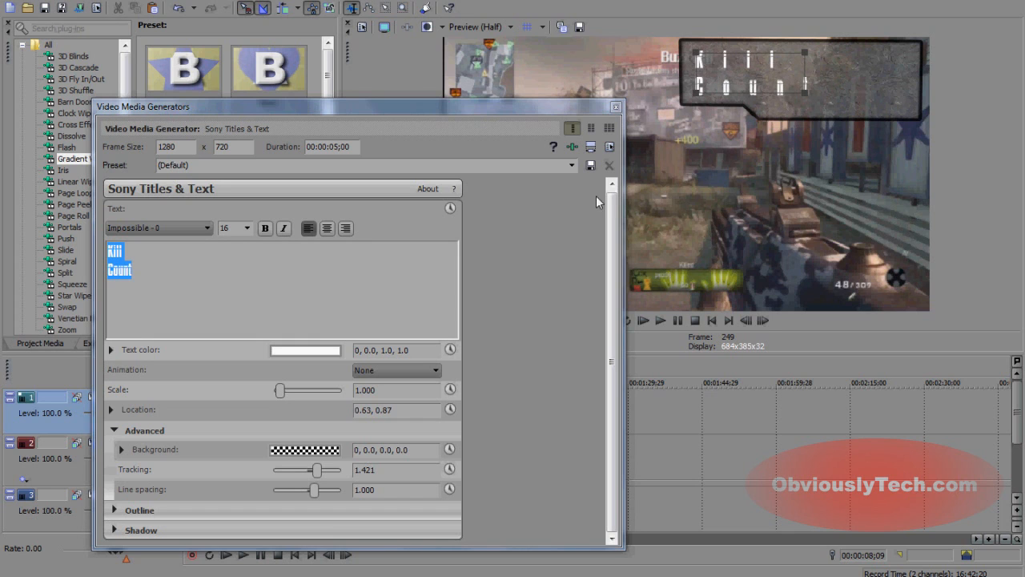
left_click(616, 107)
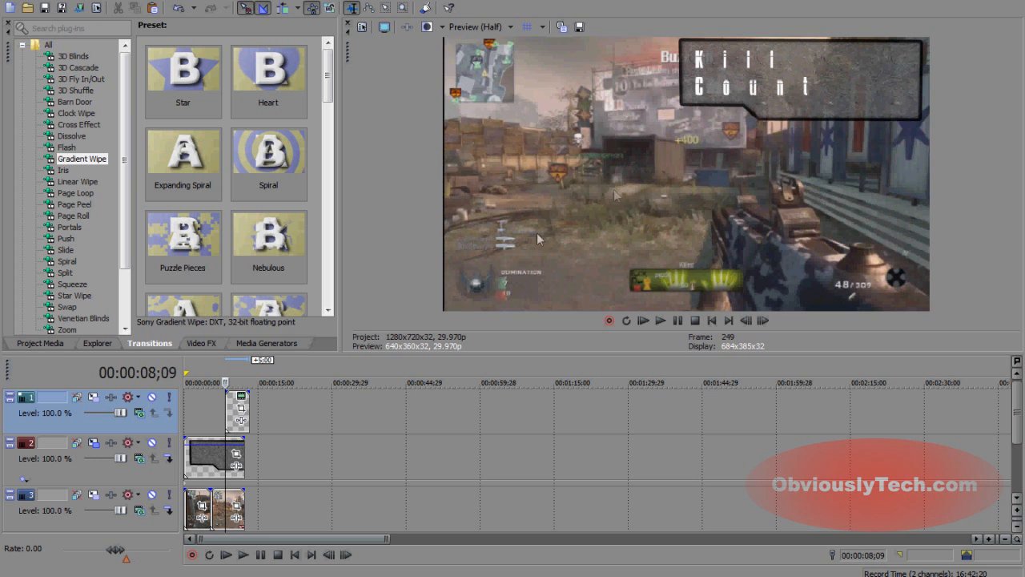
Fit the title event to the layout image's event, starting at the beginning of the timeline and ending at the same point
left_click(229, 425)
mouse_move(228, 424)
left_mouse_down()
mouse_move(185, 424)
mouse_move(244, 425)
left_mouse_up()
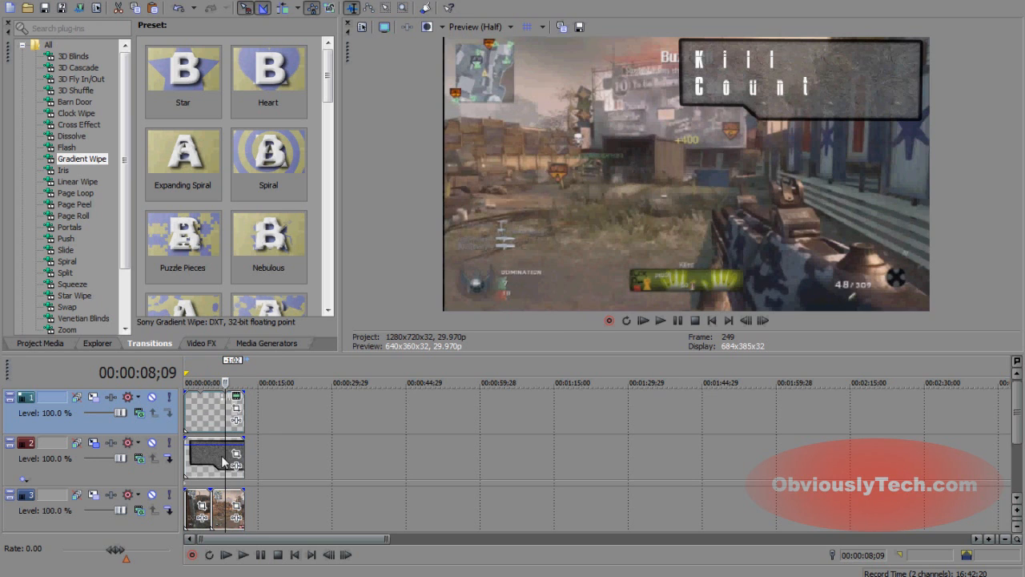
left_click(222, 461)
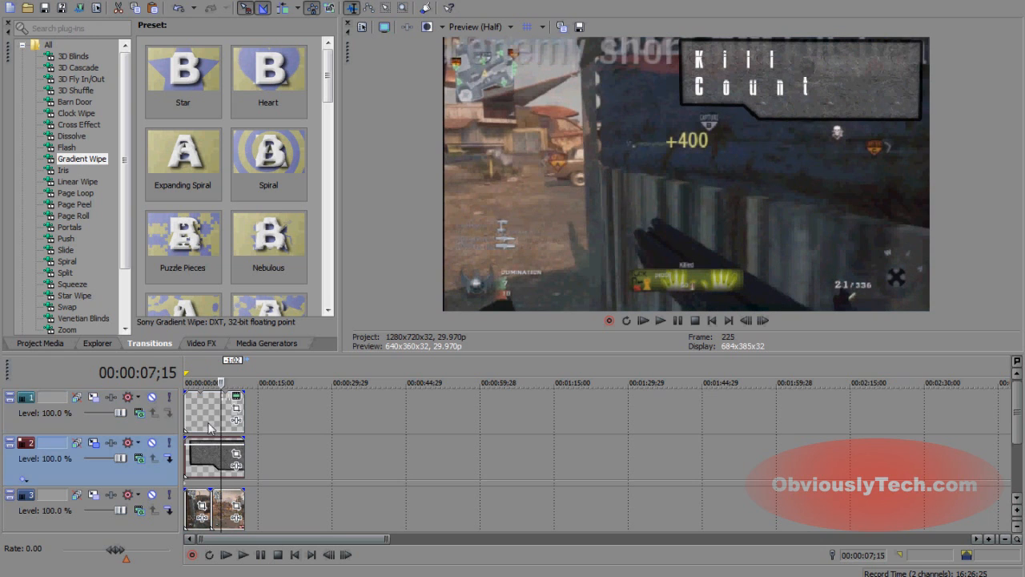
Enable a shadow on the "Kill Count" title with offset X about 0.137 and offset Y about 0.095
left_click(211, 427)
left_click(238, 397)
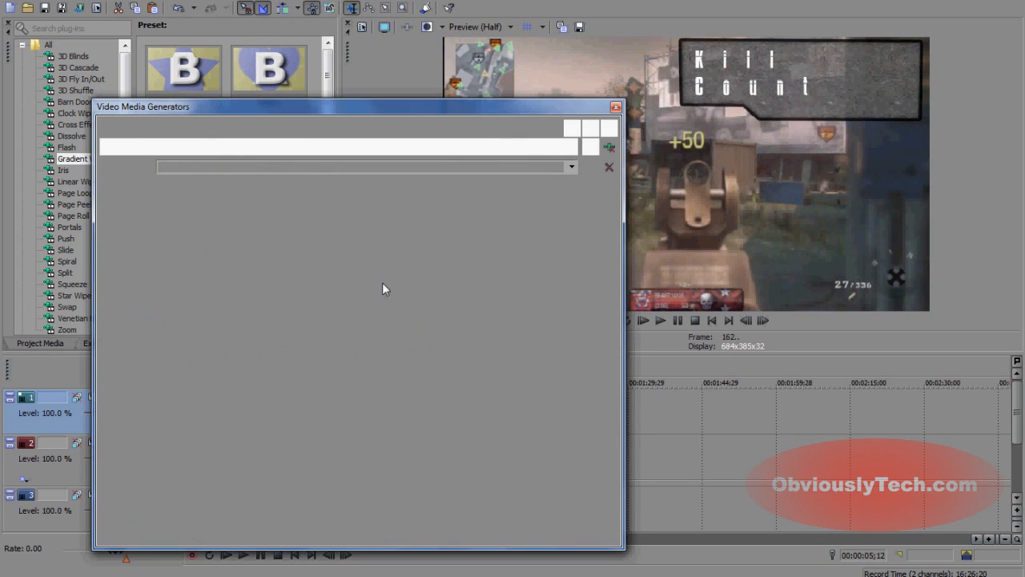
left_click(114, 432)
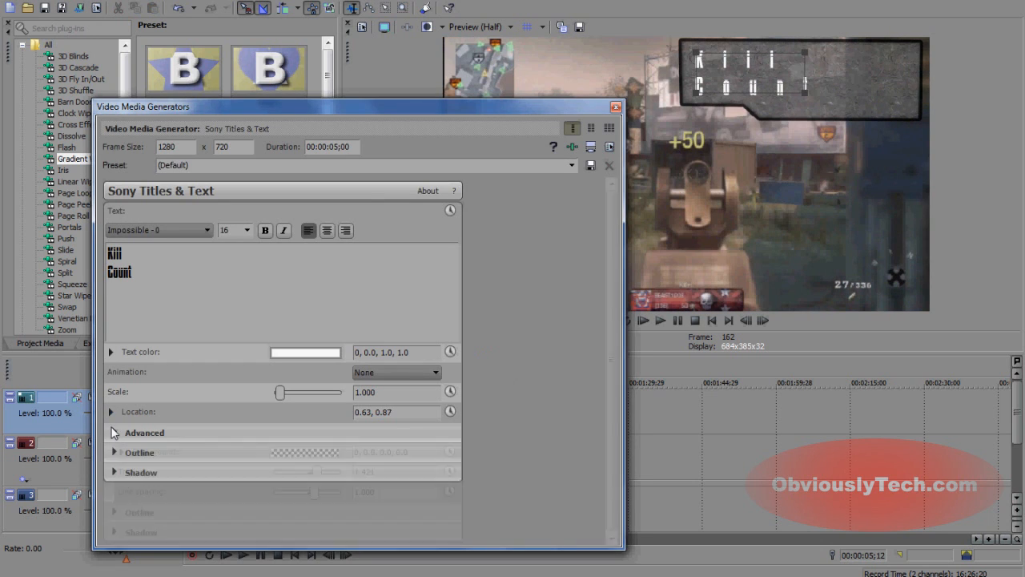
left_click(115, 473)
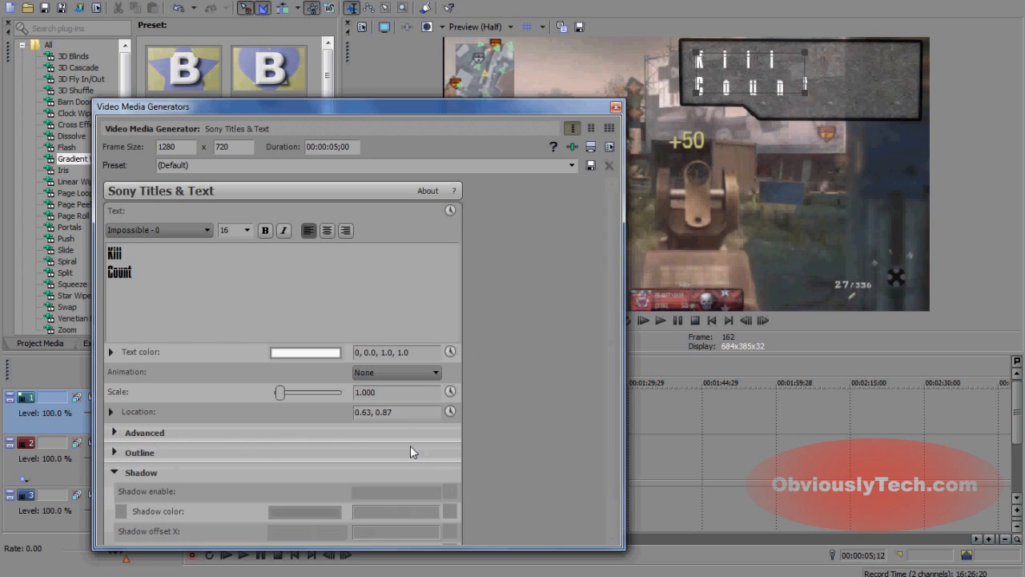
left_click(357, 491)
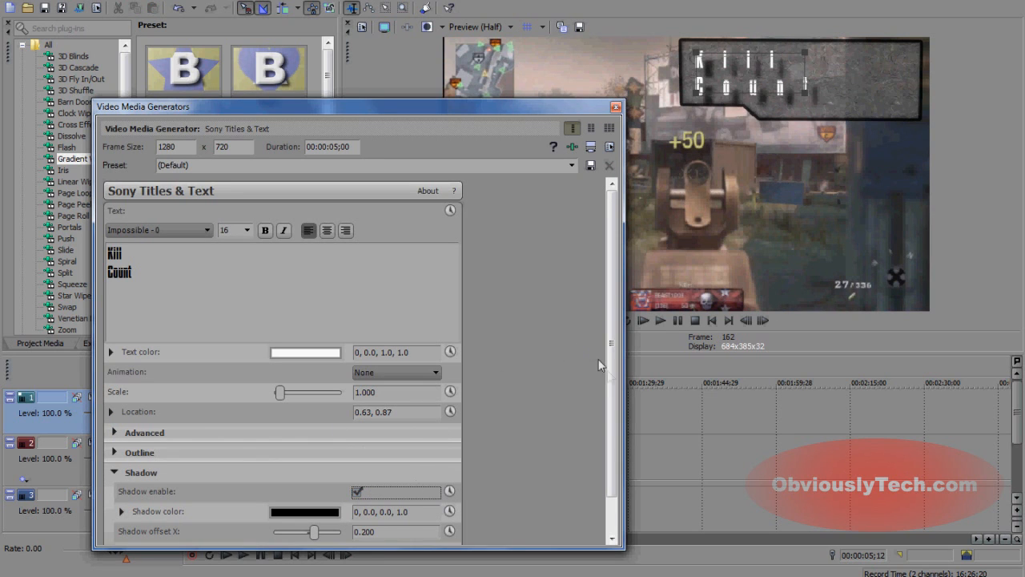
scroll(602, 366, "down", 1)
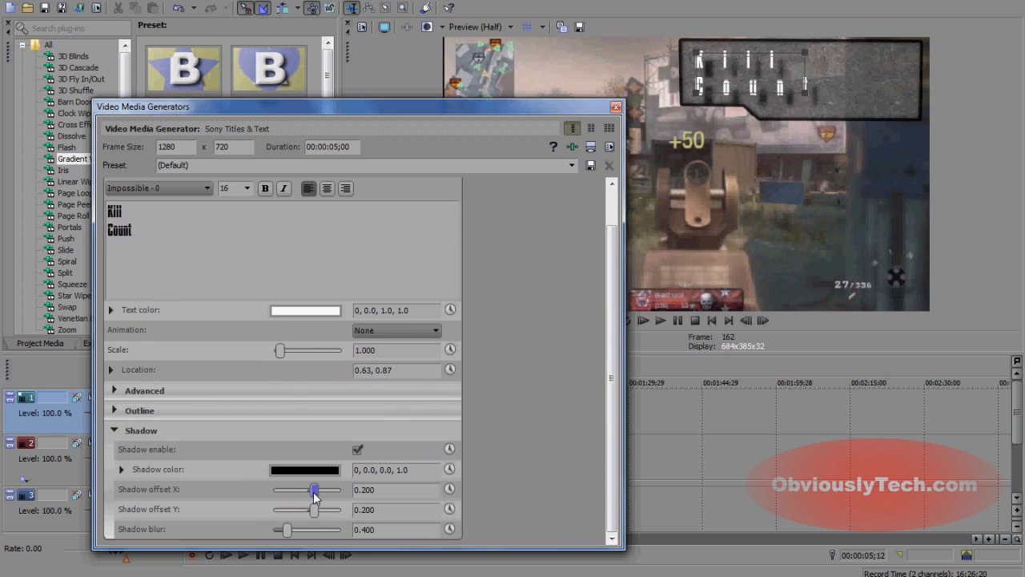
left_click_drag(313, 493, 310, 517)
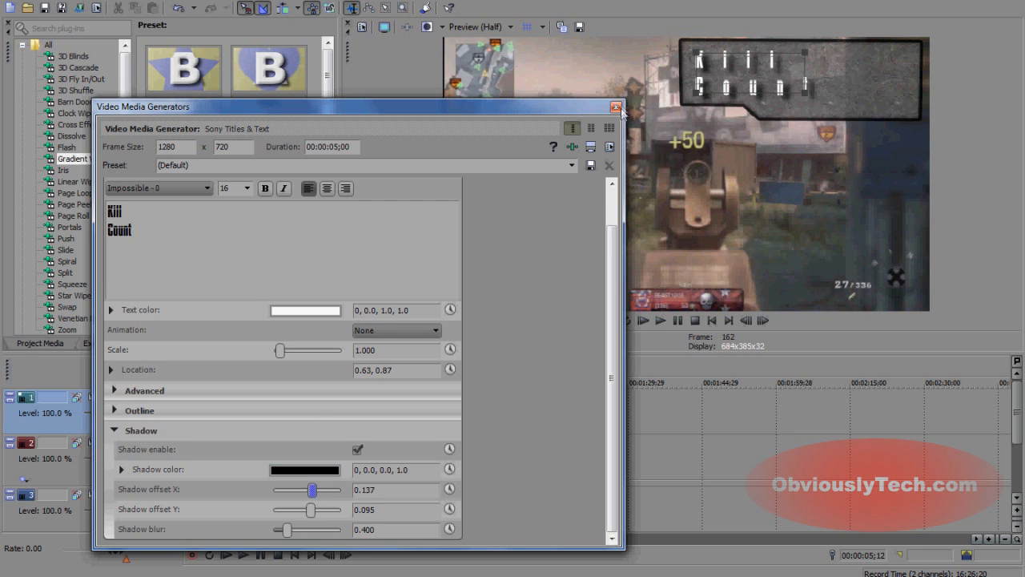
left_click(616, 107)
Copy the title event onto a new top video track as a new copy of the source media, aligned to the timeline's start
right_click(262, 403)
left_click(270, 433)
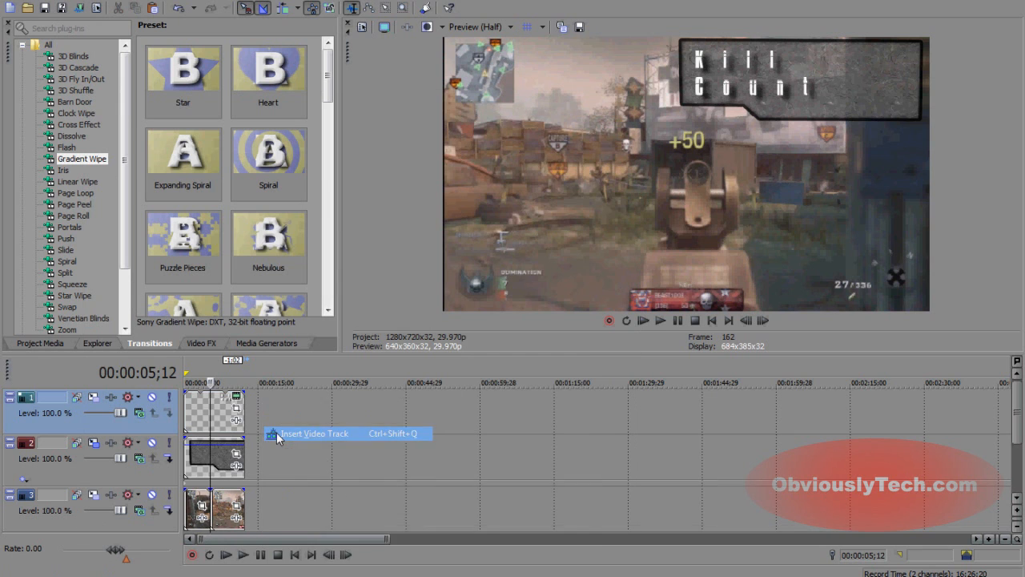
left_click(203, 459)
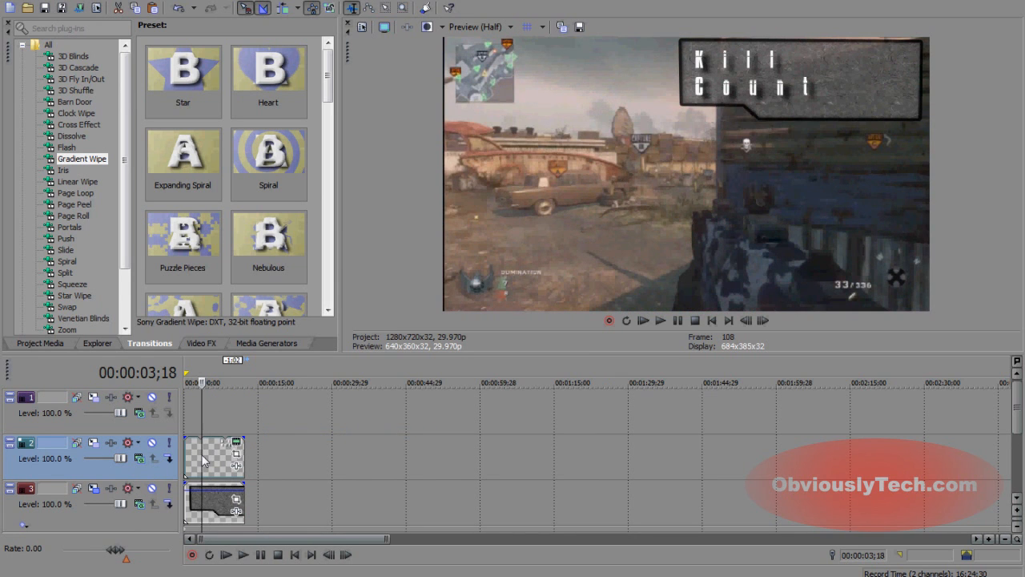
right_click(203, 459)
left_click(274, 220)
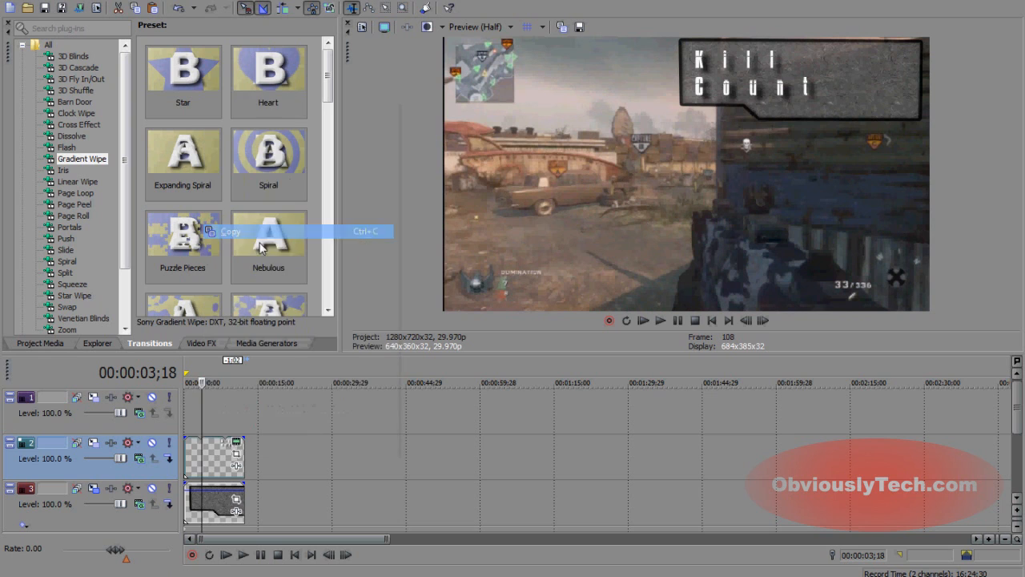
right_click(190, 402)
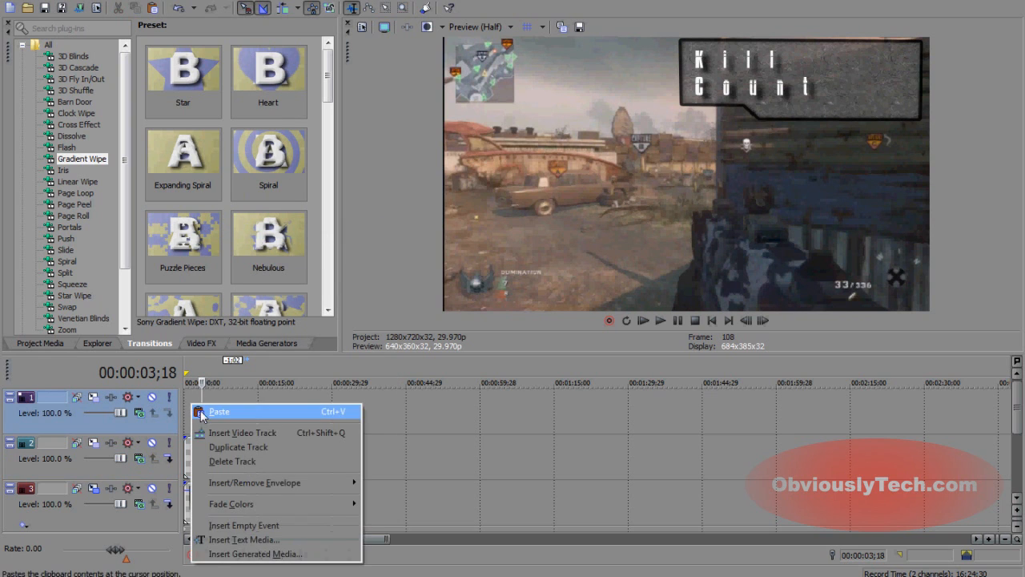
left_click(206, 411)
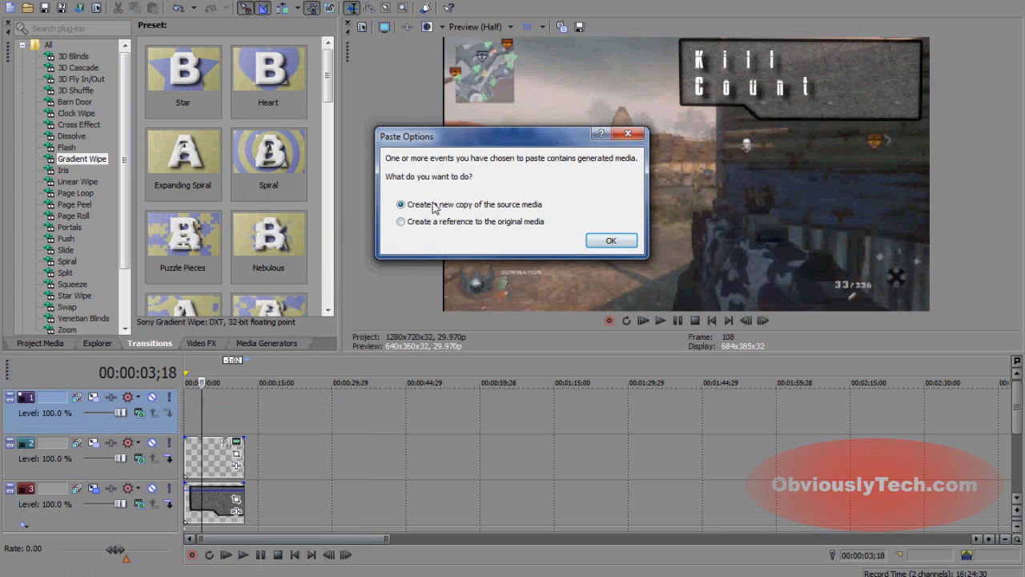
left_click(609, 242)
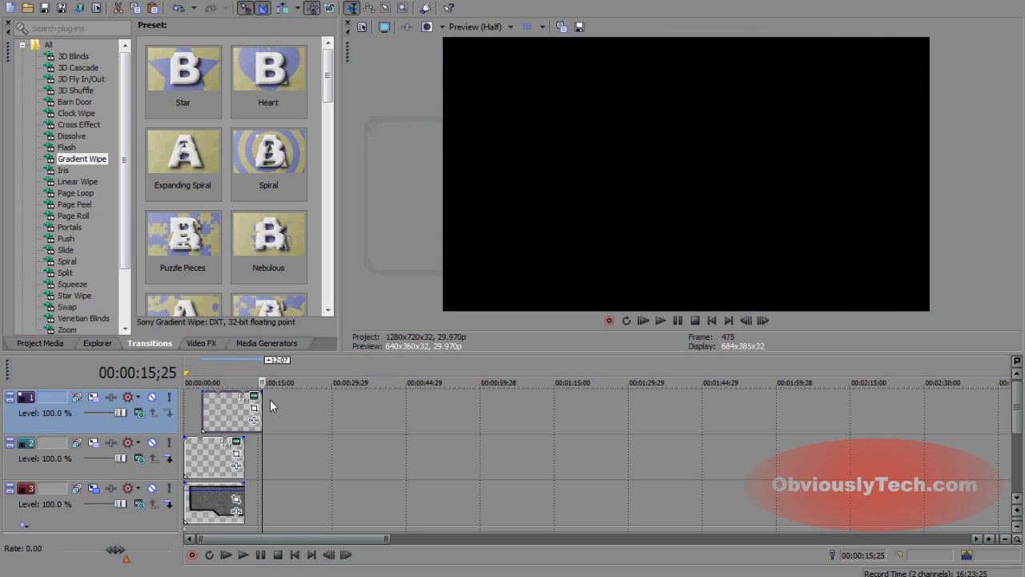
left_click(210, 423)
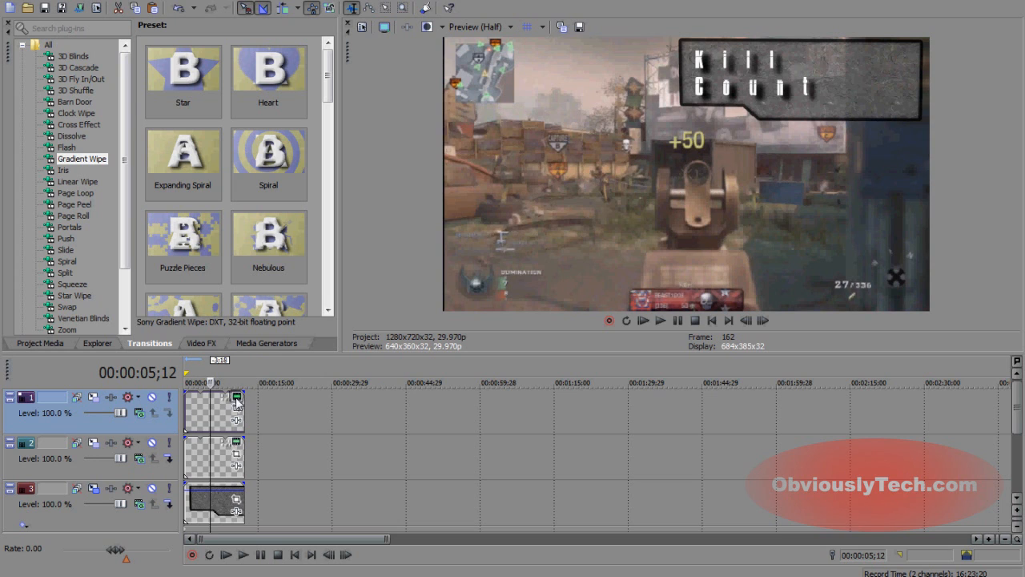
Replace the copied title's text with "0" and set its font size to 18
left_click(236, 398)
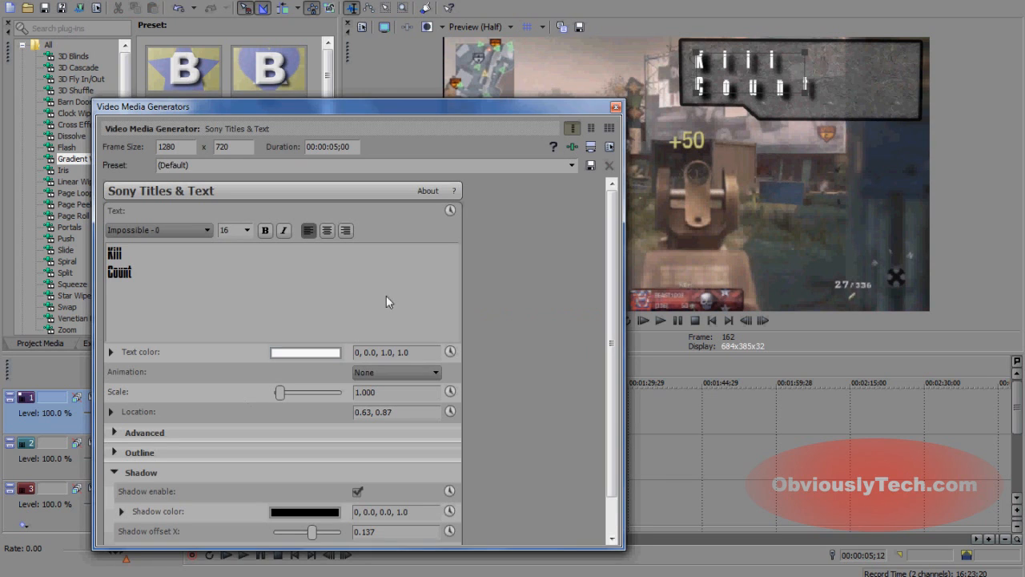
key("ctrl+a")
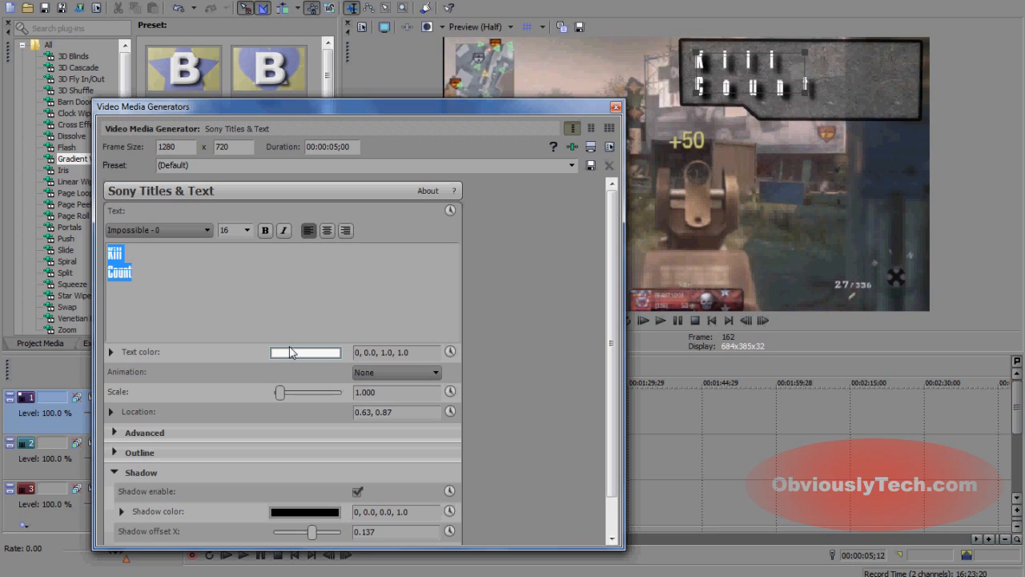
key("Delete")
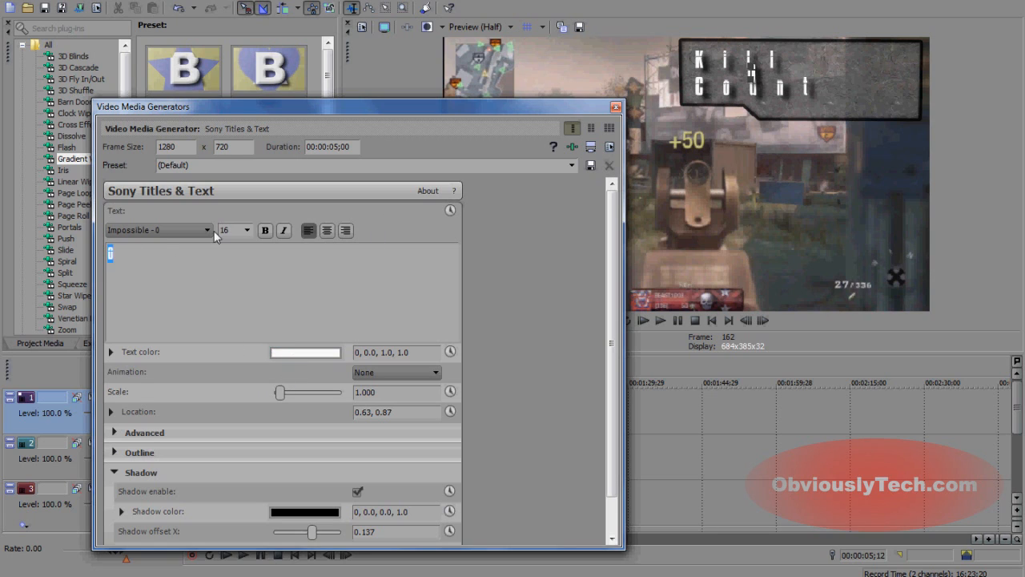
left_click(247, 229)
left_click(235, 290)
Place the "0" counter beside the "Kill Count" title at location about 0.88, 0.86 and close the generator settings
left_click(114, 453)
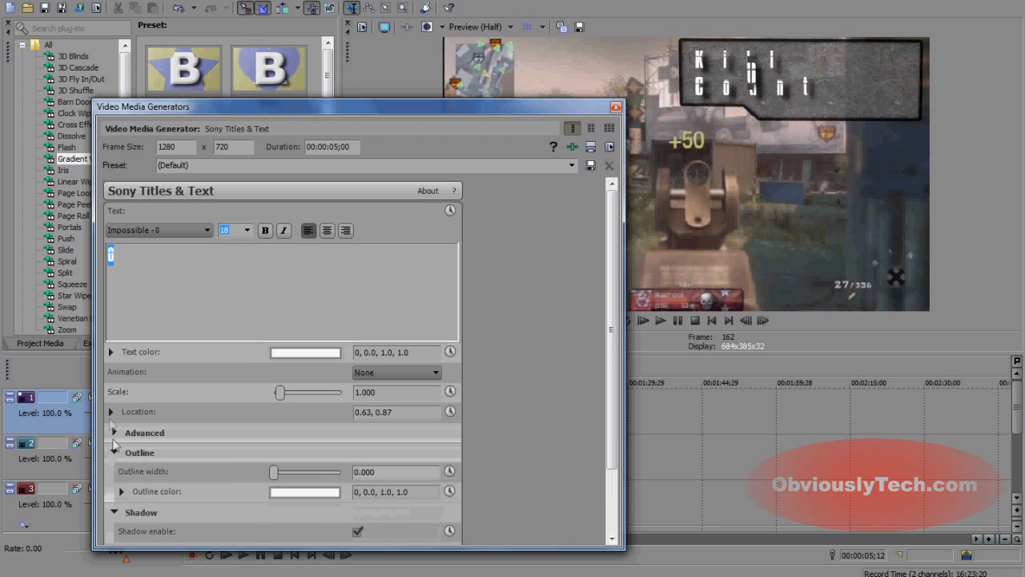
left_click(157, 411)
left_click_drag(329, 436, 346, 437)
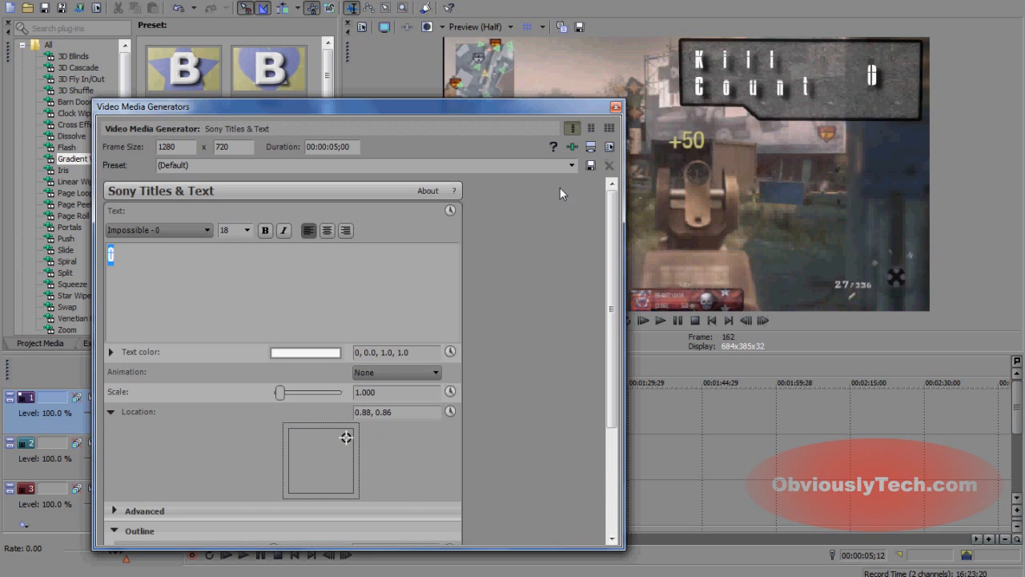
left_click(615, 107)
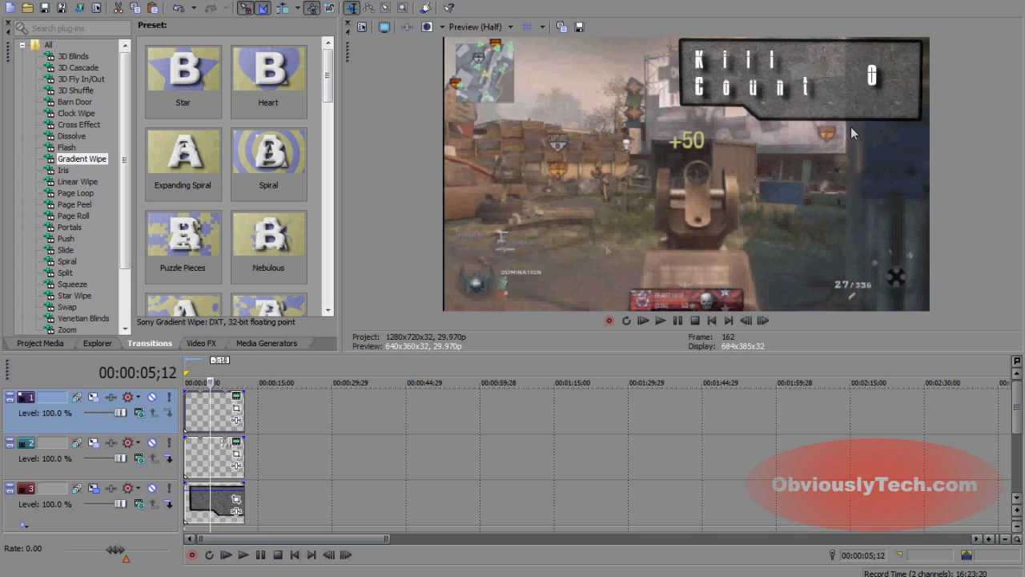
Insert another video track above the counter and add a text media event to it
right_click(281, 405)
left_click(312, 432)
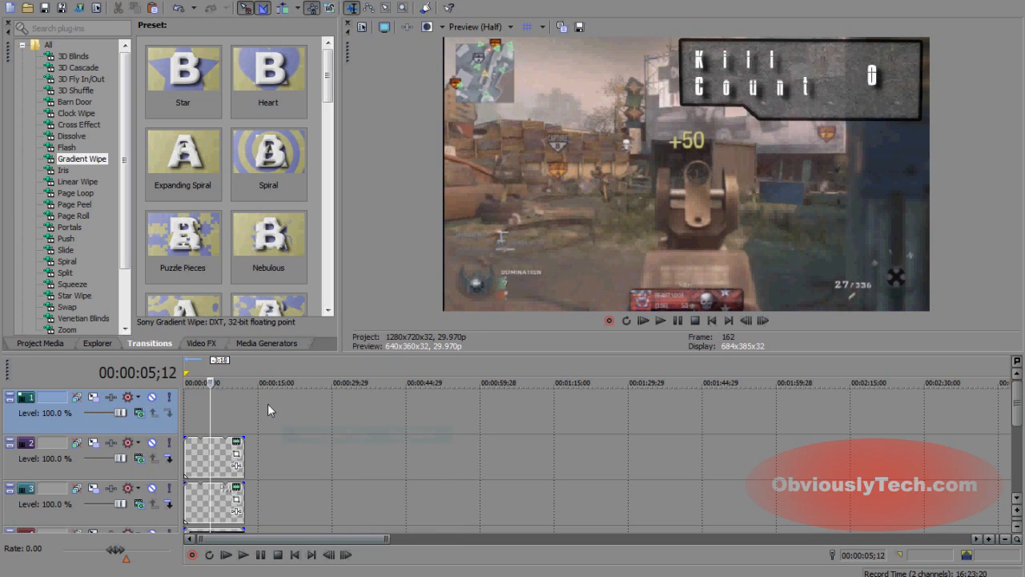
right_click(195, 412)
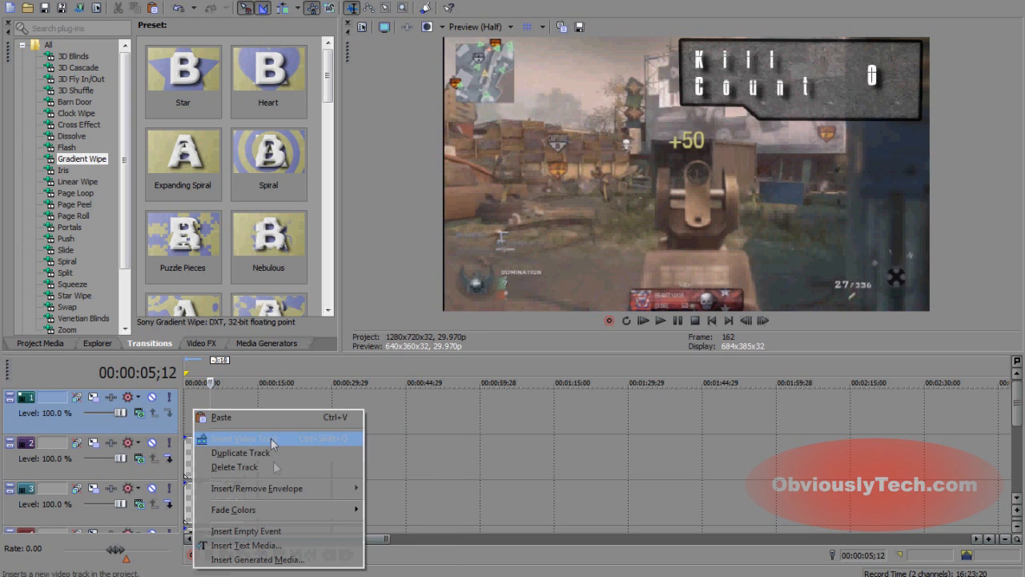
left_click(250, 545)
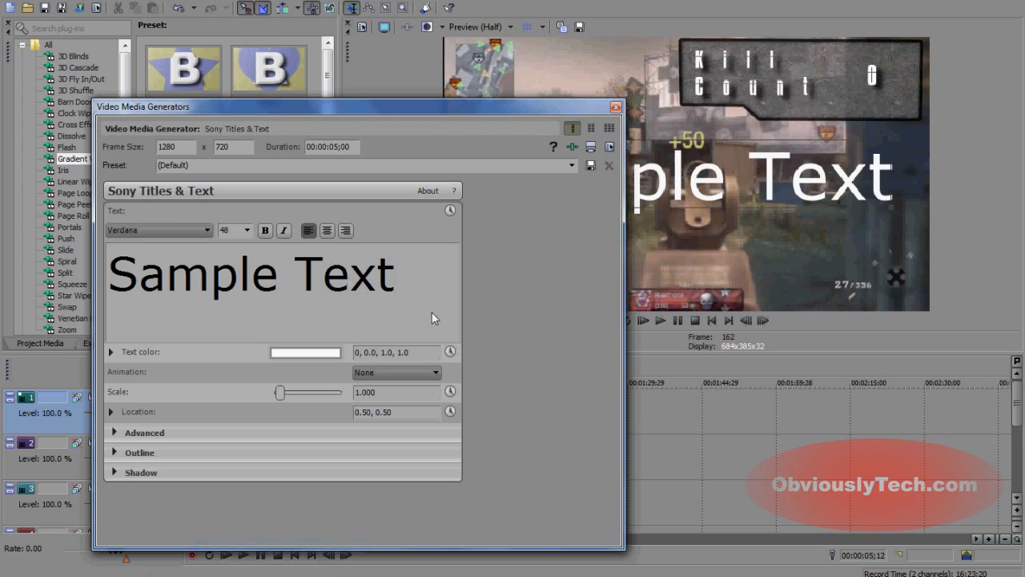
Set the new text's font size to 12 and replace the sample text with "TechyTutorials"
left_click(246, 230)
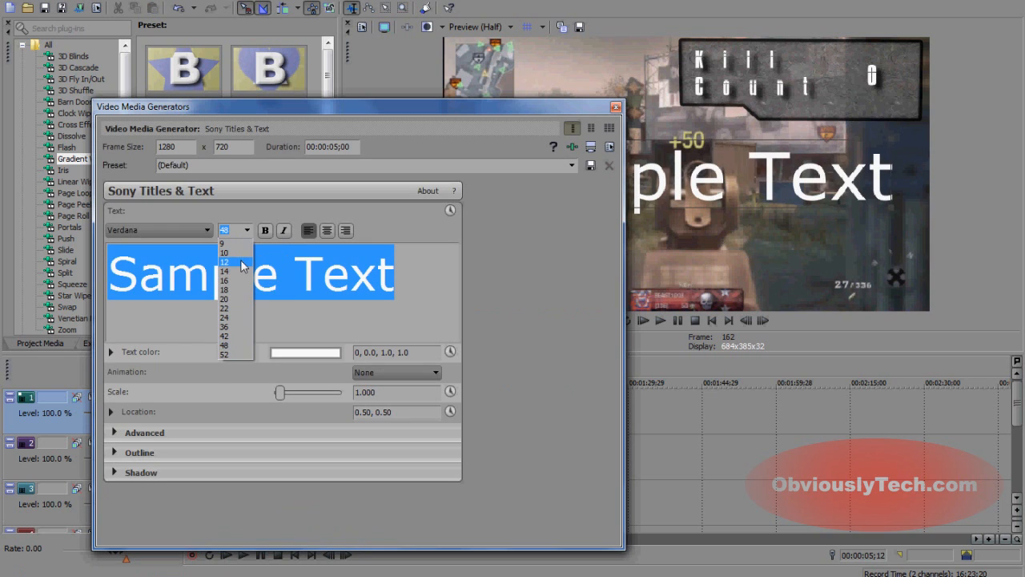
left_click(225, 262)
type("T")
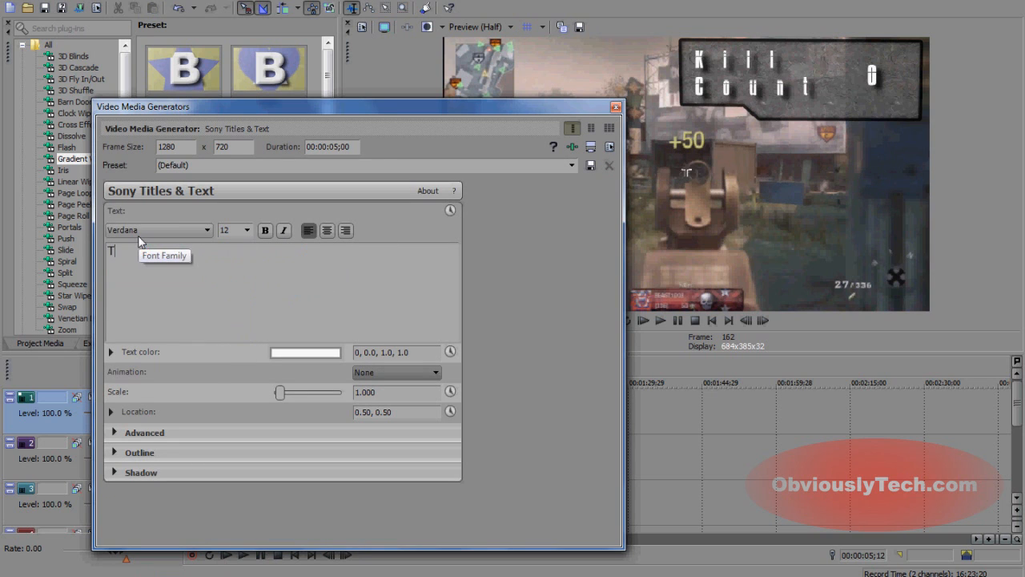
type("echyTutorials")
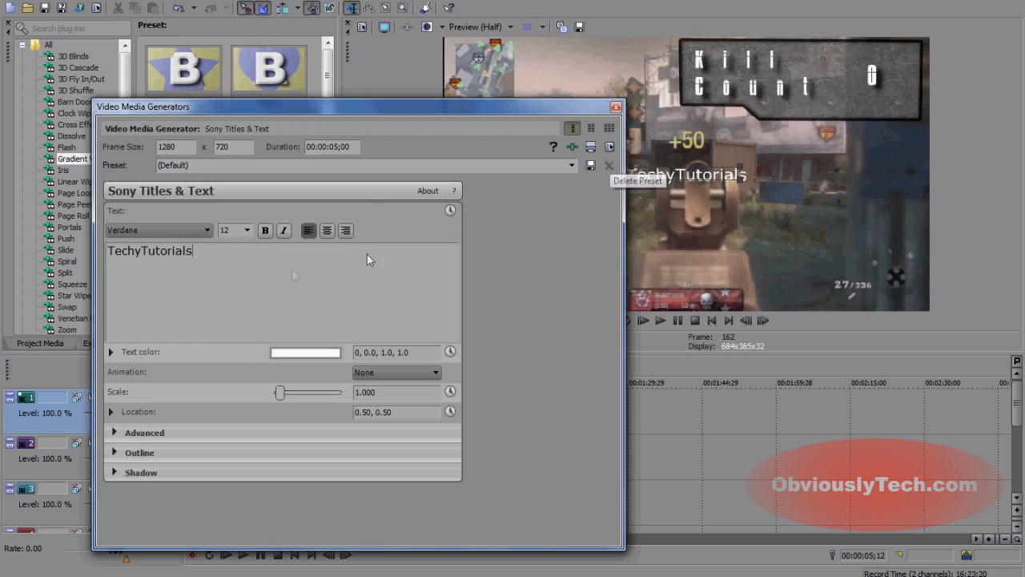
key("ctrl+a")
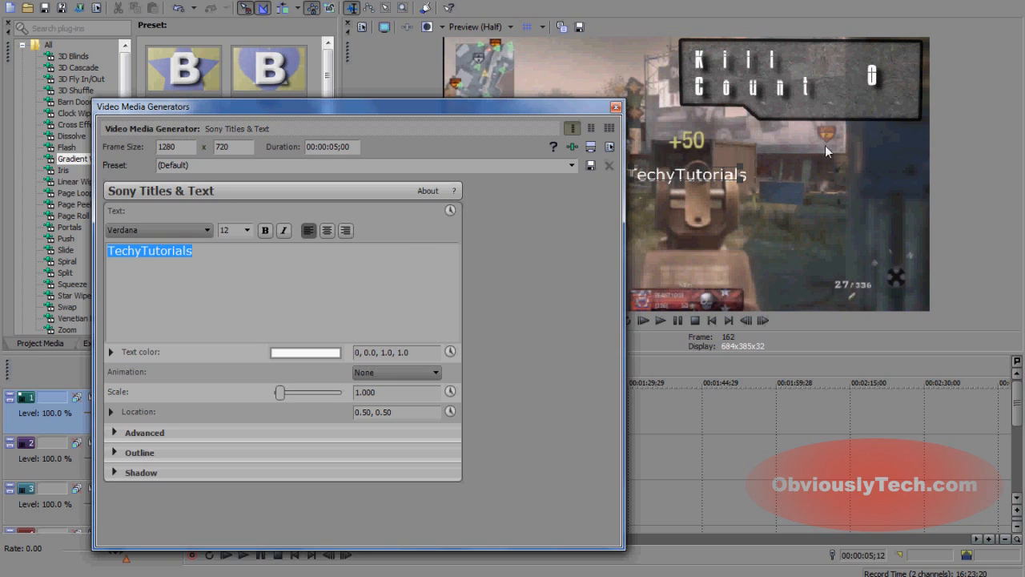
Place the "TechyTutorials" label along the overlay's lower edge near location 0.78, 0.74, set it to size 10 italic, and close the generator settings
left_click_drag(711, 177, 864, 106)
left_click(247, 230)
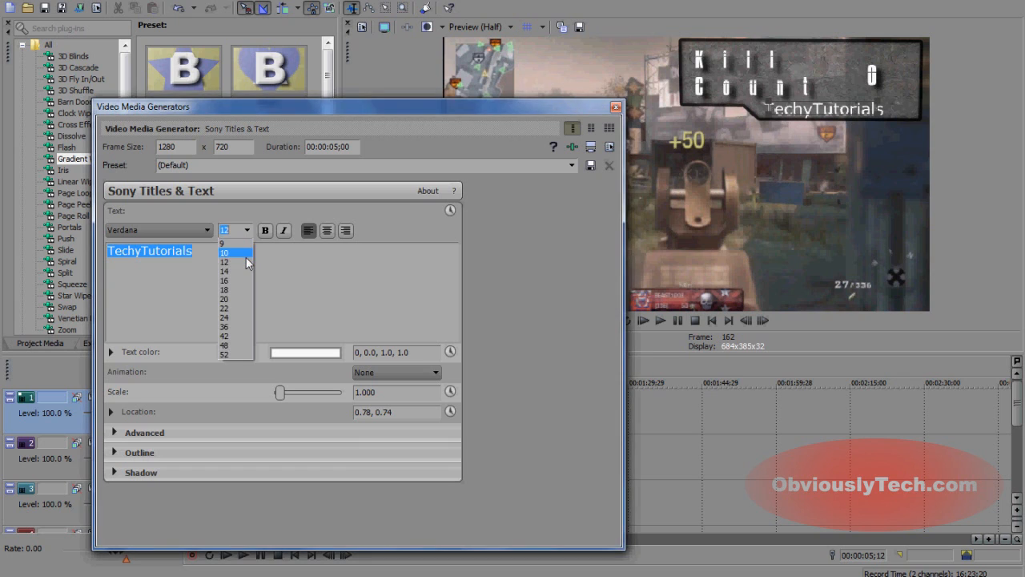
left_click(240, 254)
left_click(284, 230)
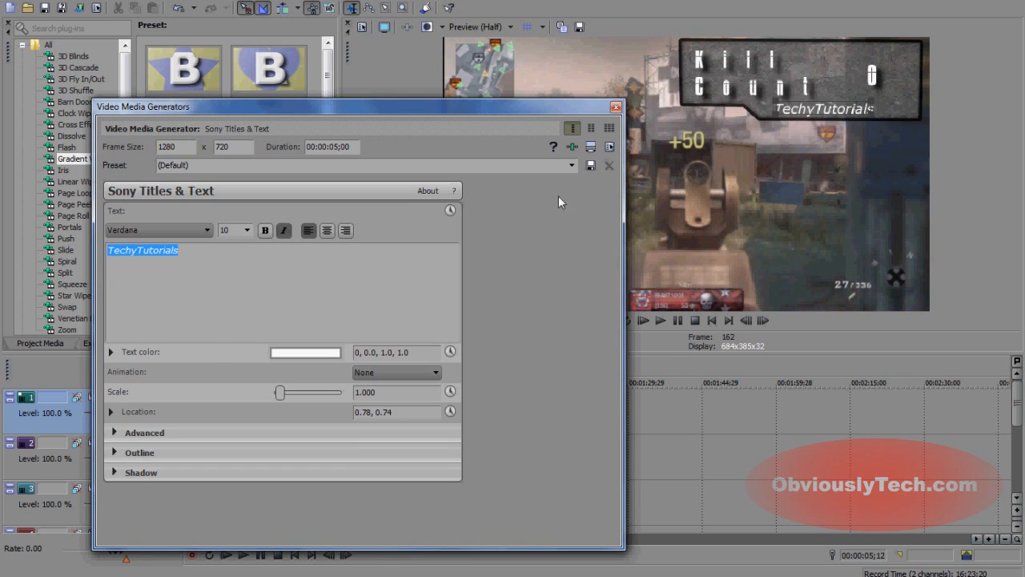
left_click_drag(836, 111, 843, 110)
left_click(616, 106)
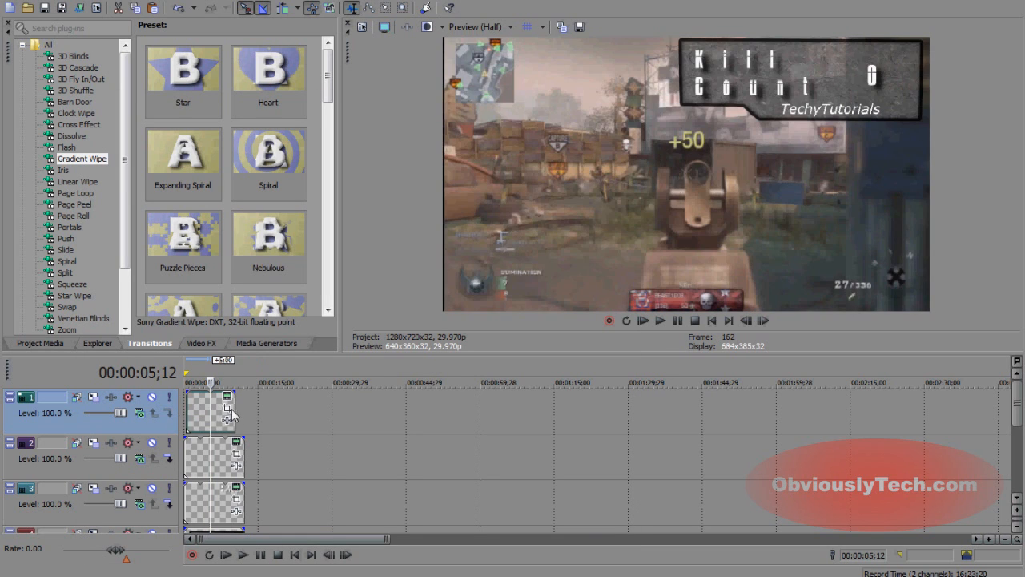
Extend the "TechyTutorials" event to the end of the other tracks' events and enlarge the timeline area to show all five tracks
left_click_drag(244, 412, 210, 410)
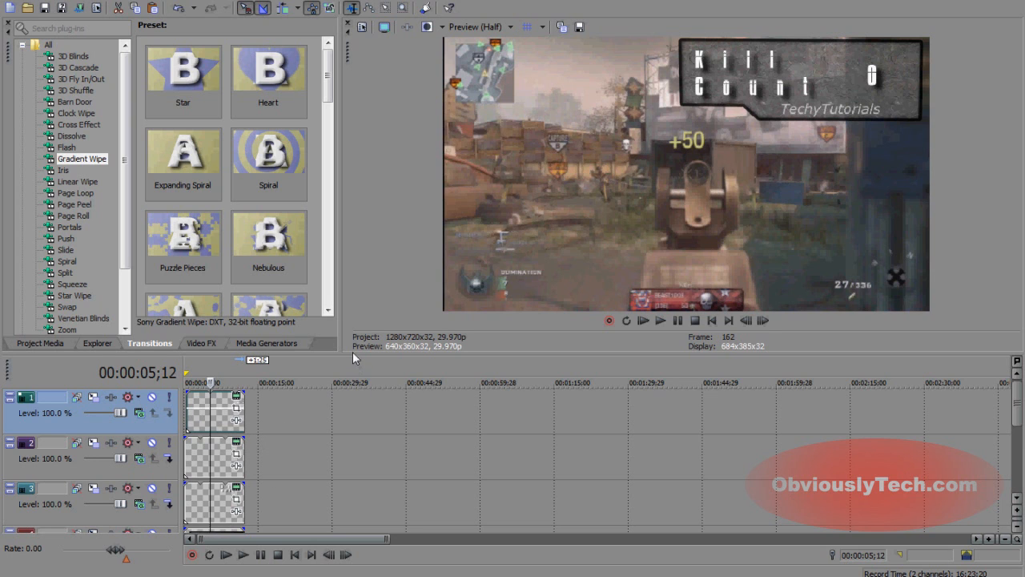
left_click_drag(353, 352, 365, 243)
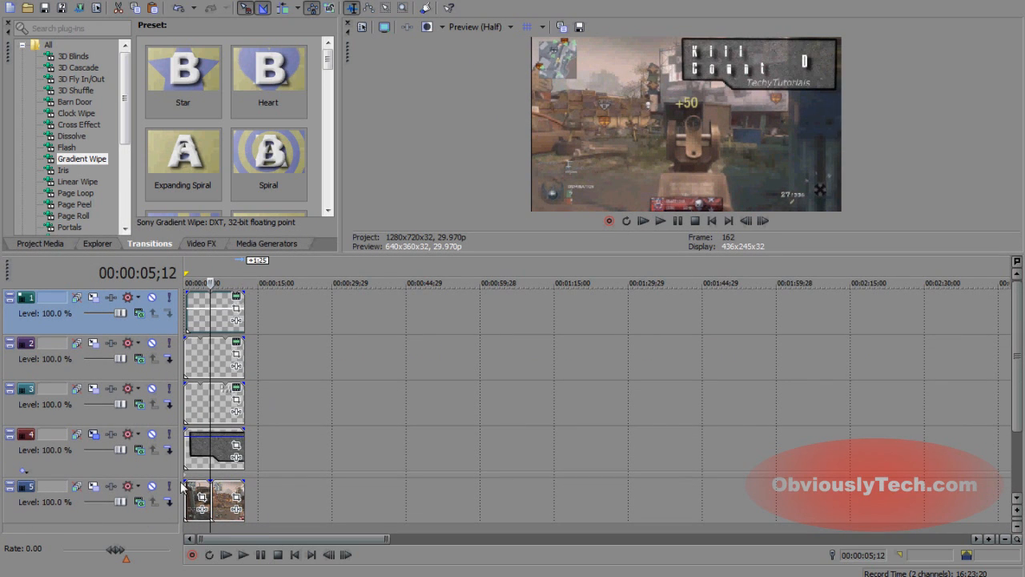
Play the gameplay with the overlay and step through it frame by frame to find the moment of the first kill
left_click(245, 555)
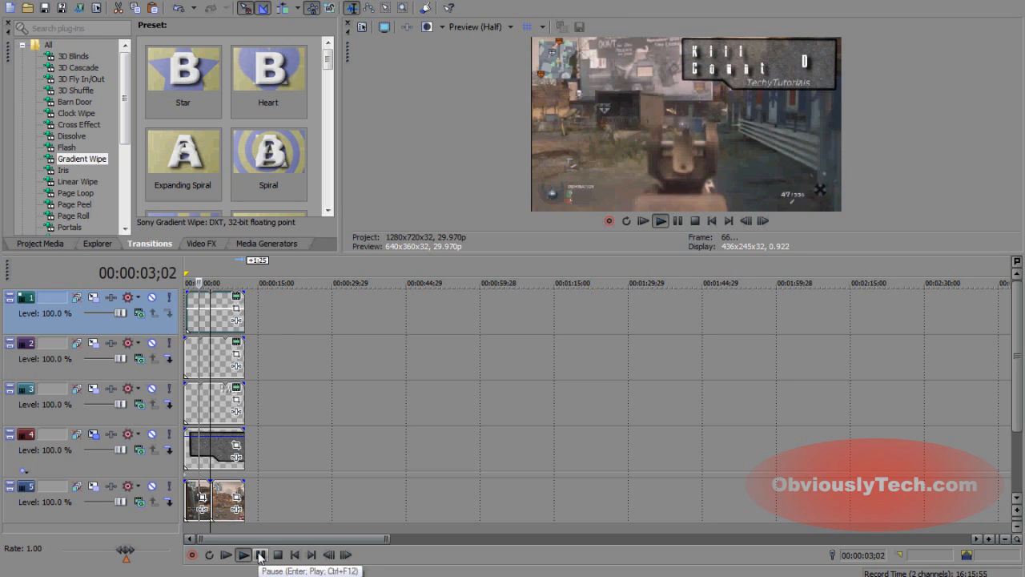
left_click(260, 555)
left_click(260, 555)
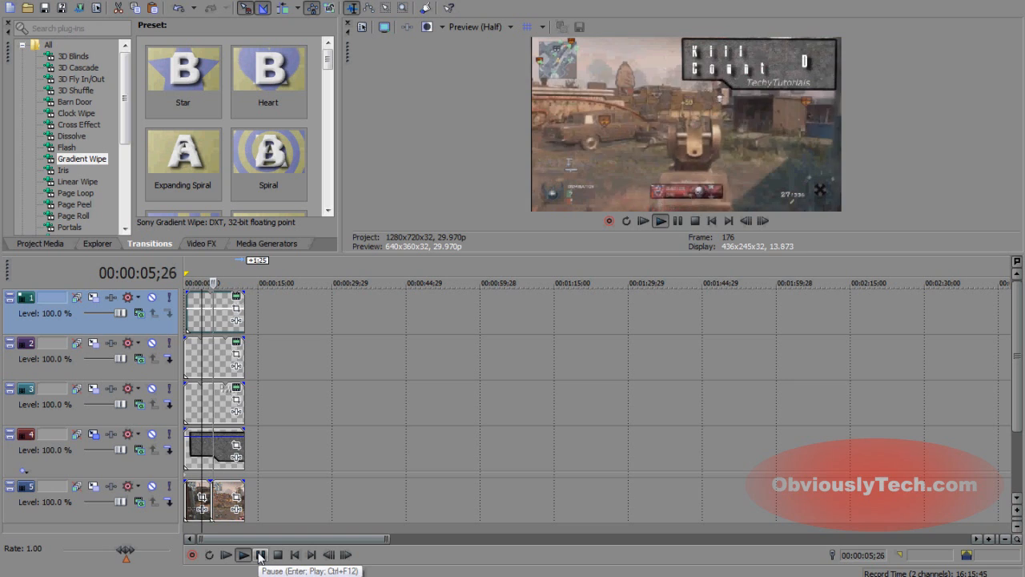
left_click(260, 555)
key("Left")
key("Left")
key("Left")
key("Left")
key("Left")
key("Left")
key("Left")
key("Left")
key("Left")
key("Left")
key("Left")
key("Left")
key("Left")
key("Left")
key("Left")
key("Left")
key("Left")
key("Left")
key("Left")
key("Left")
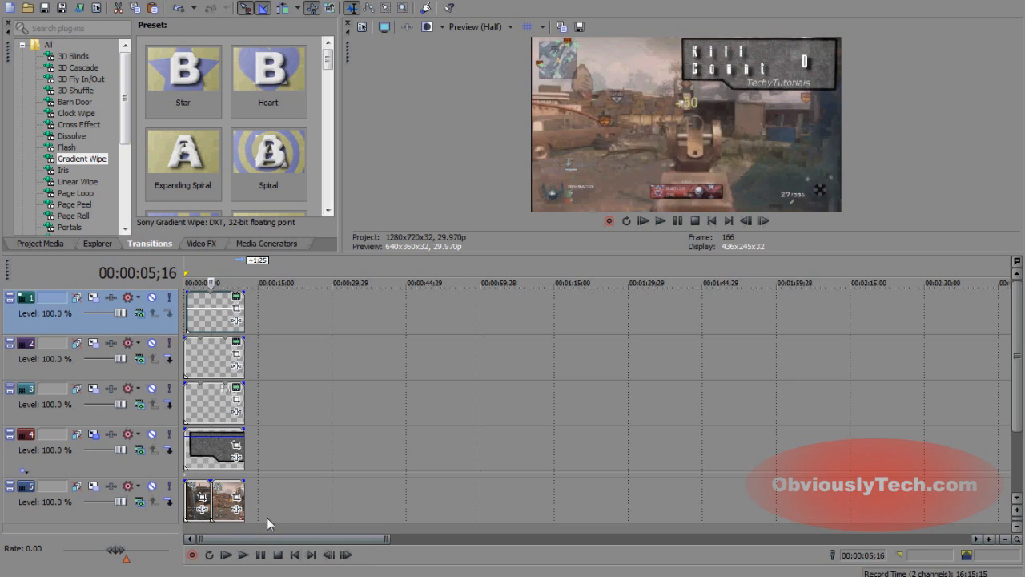
key("Left")
key("Left")
key("Left")
key("Left")
key("Left")
key("Left")
key("Left")
key("Left")
key("Left")
key("Left")
key("Left")
key("Left")
key("Left")
key("Left")
key("Left")
key("Left")
key("Left")
key("Left")
key("Left")
key("Left")
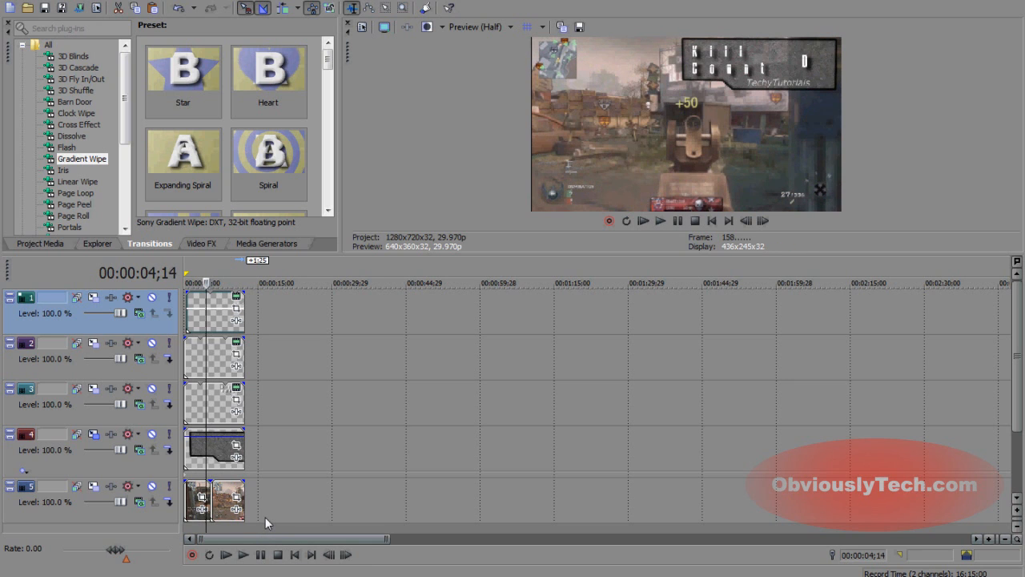
key("Left")
key("Left")
key("Left")
key("Left")
key("Right")
key("Right")
key("Right")
key("Right")
key("Right")
key("Right")
key("Right")
key("Right")
key("Right")
key("Right")
key("Right")
key("Right")
key("Right")
key("Right")
key("Right")
key("Right")
key("Right")
key("Right")
key("Right")
key("Right")
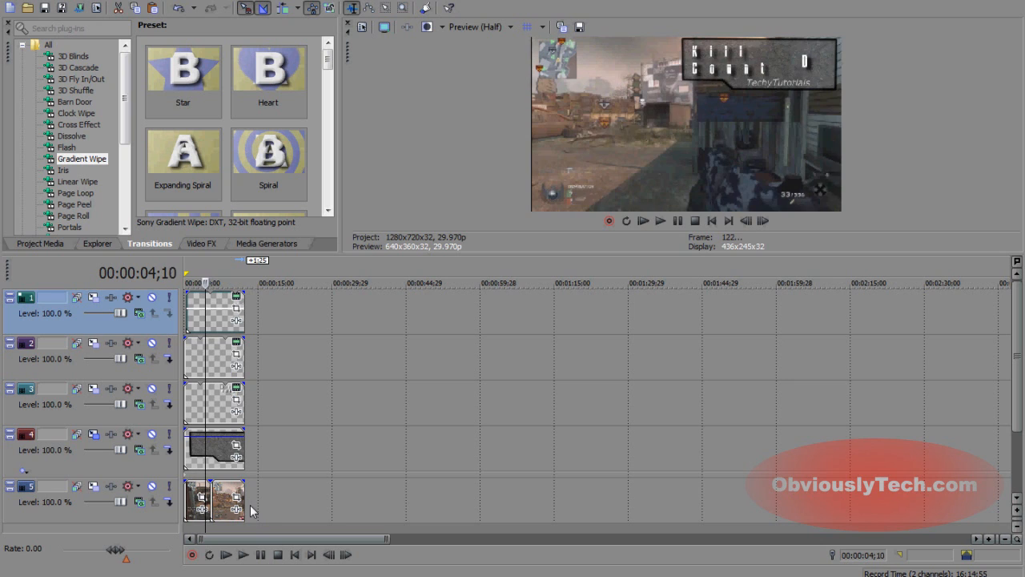
key("Right")
key("Right")
key("Right")
key("Right")
key("Right")
key("Right")
key("Right")
key("Right")
key("Right")
key("Right")
key("Right")
key("Right")
key("Right")
key("Right")
key("Right")
key("Right")
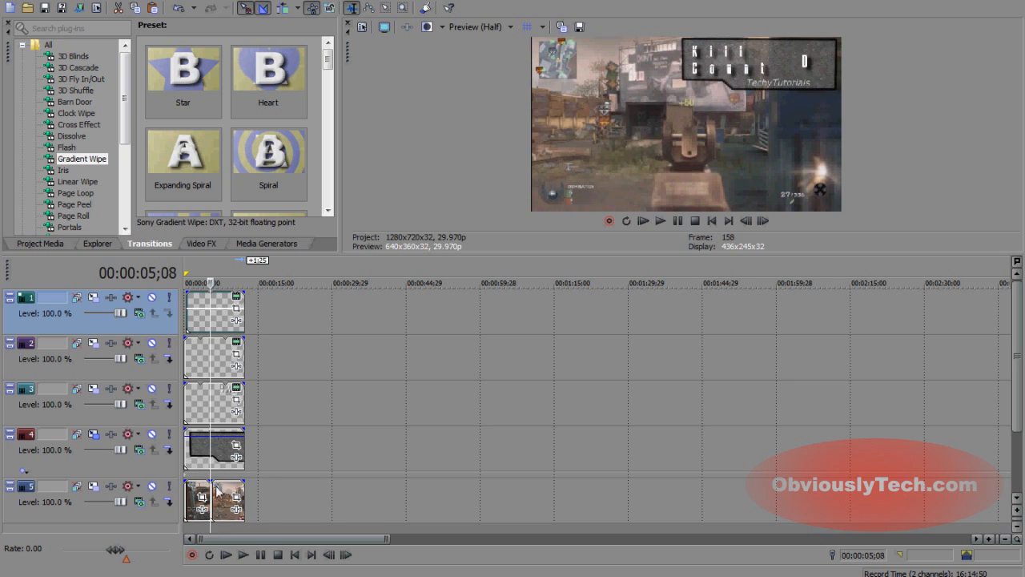
Move the second gameplay clip on track 5 away from the first one and return it to its original place
left_click(214, 503)
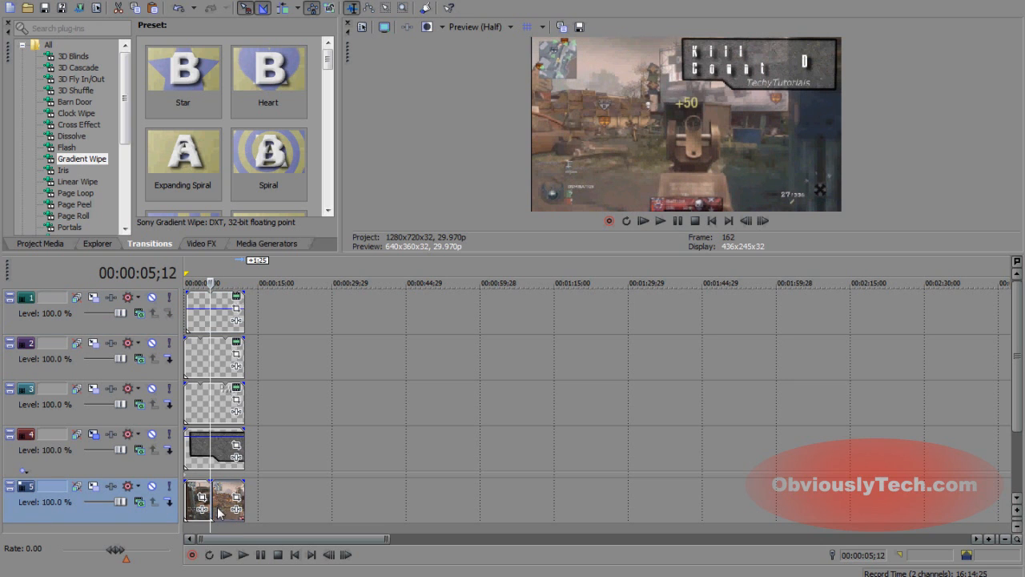
left_click_drag(213, 503, 259, 506)
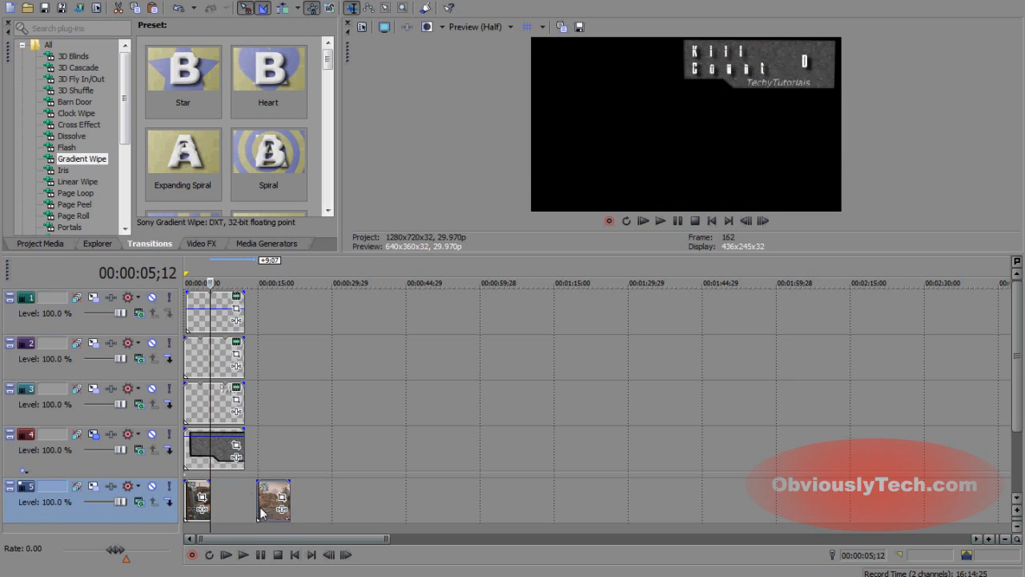
left_click(195, 491)
left_click_drag(206, 502, 230, 505)
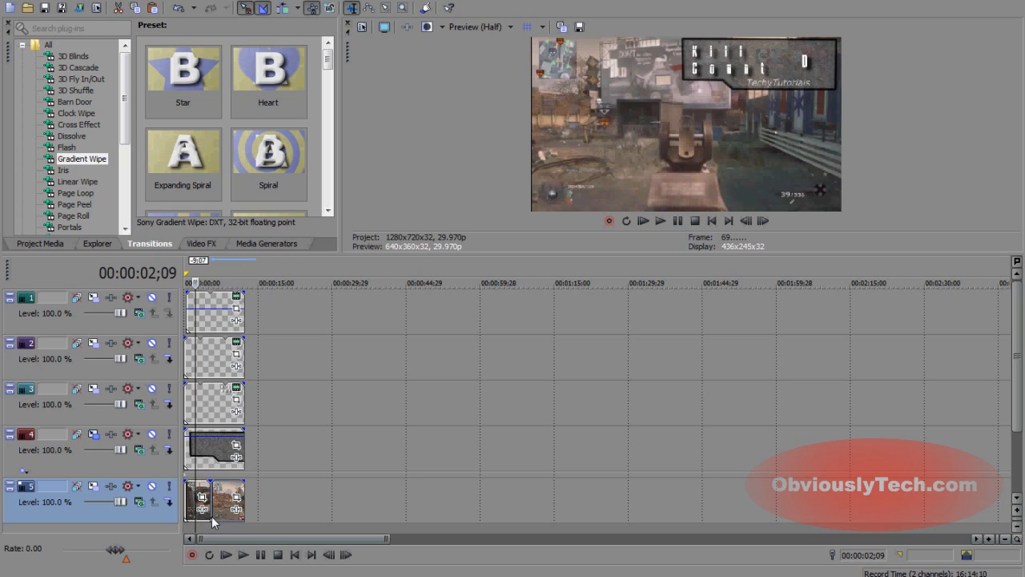
Put the cursor at 00:00:05;12 and shift the "TechyTutorials" event to the start of the timeline
left_click(210, 513)
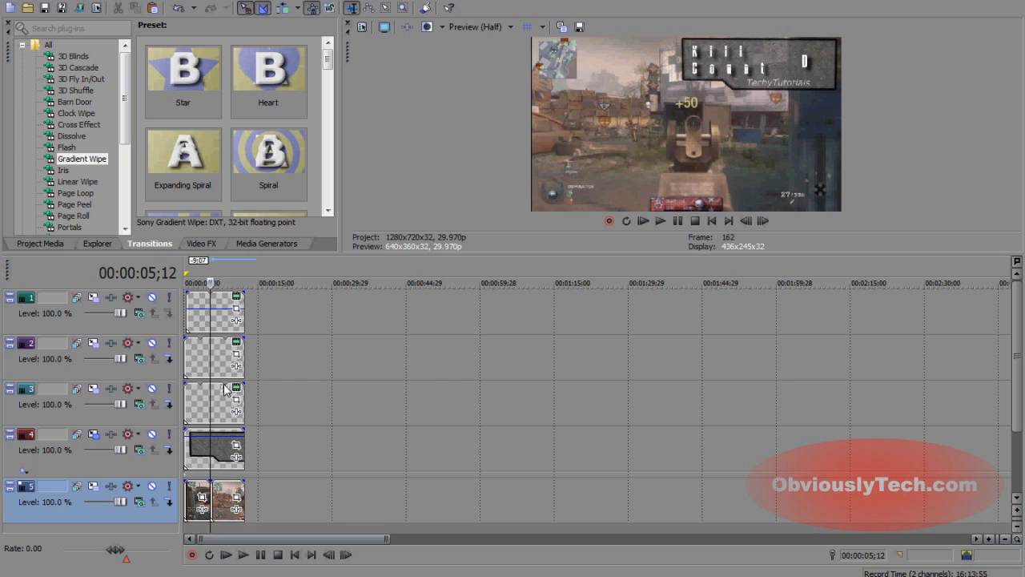
left_click_drag(213, 321, 207, 321)
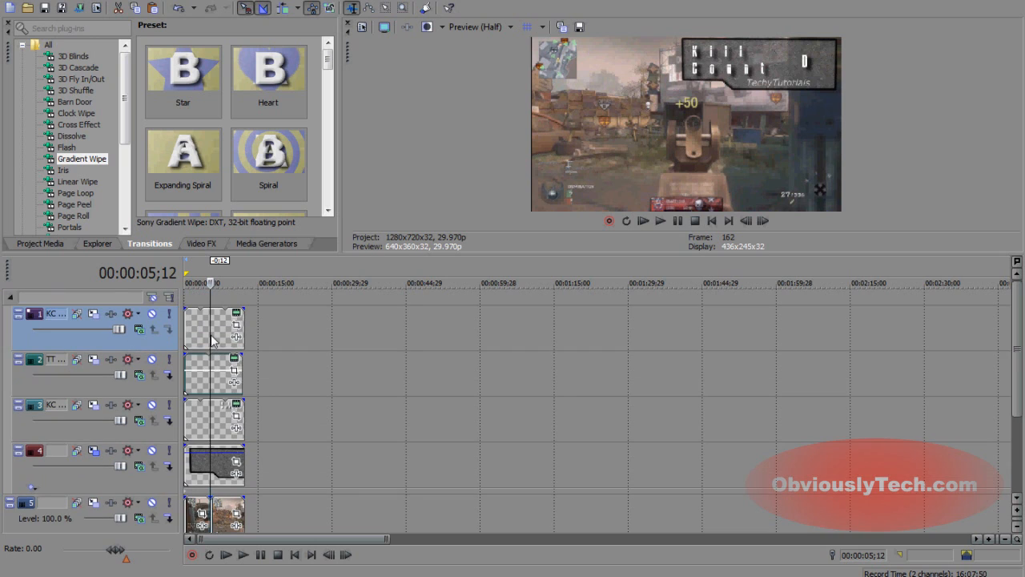
Split the "0" counter event at 00:00:05;12 and delete the part after the split
left_click(212, 340)
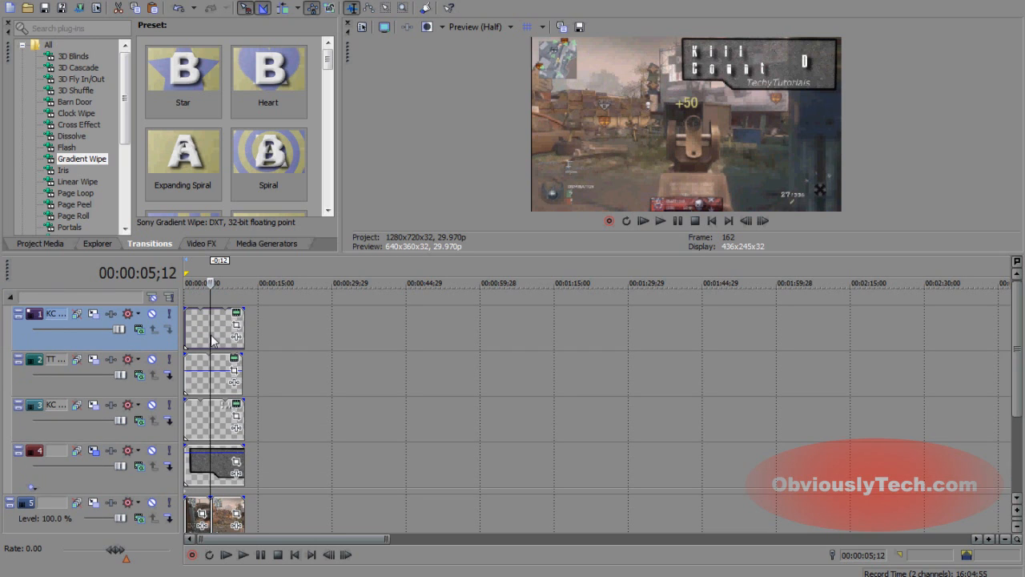
key("s")
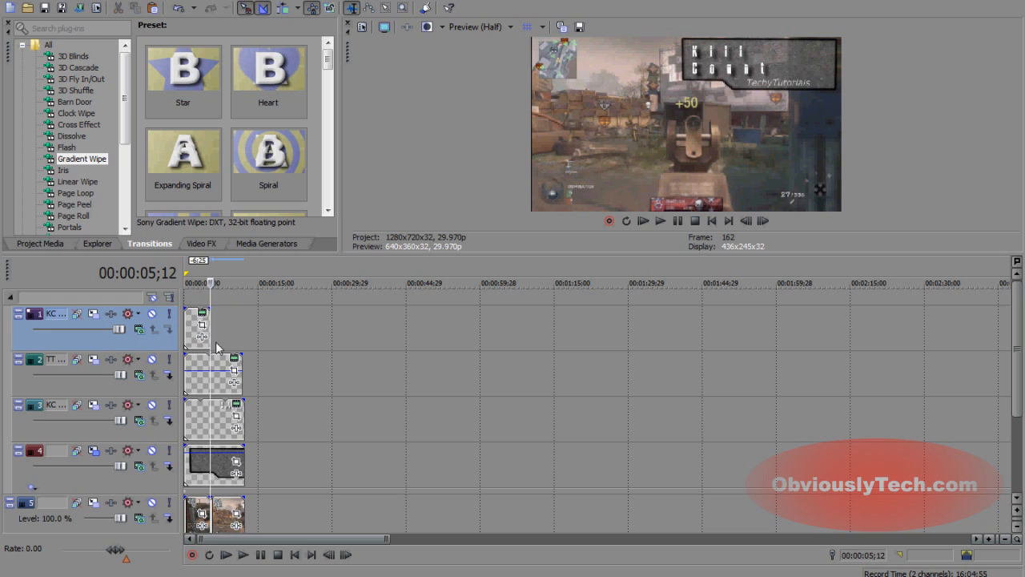
key("Delete")
Paste the counter event at 00:00:05;12 as a new copy of the source media and change its text to "1"
left_click(192, 345)
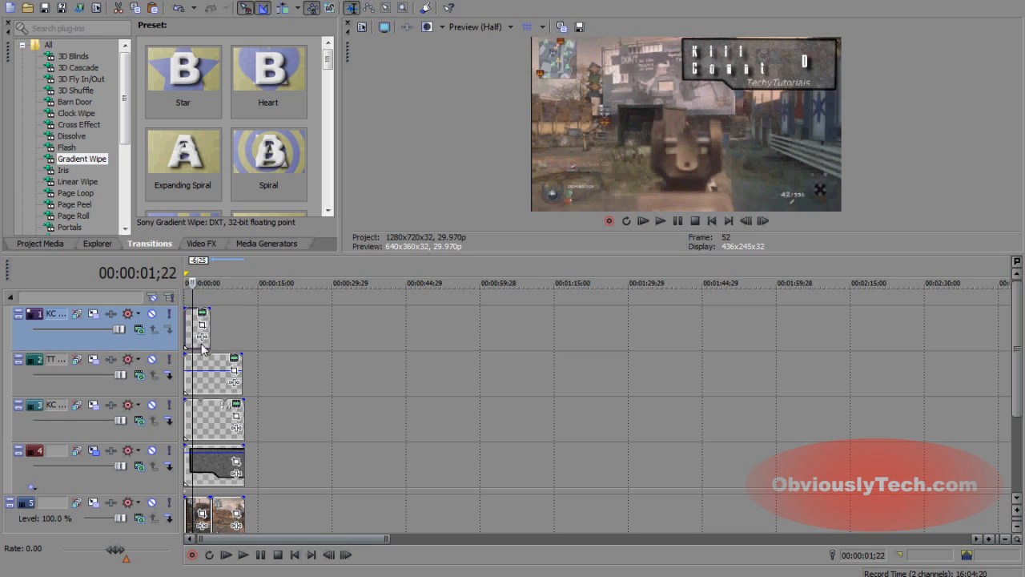
left_click(210, 338)
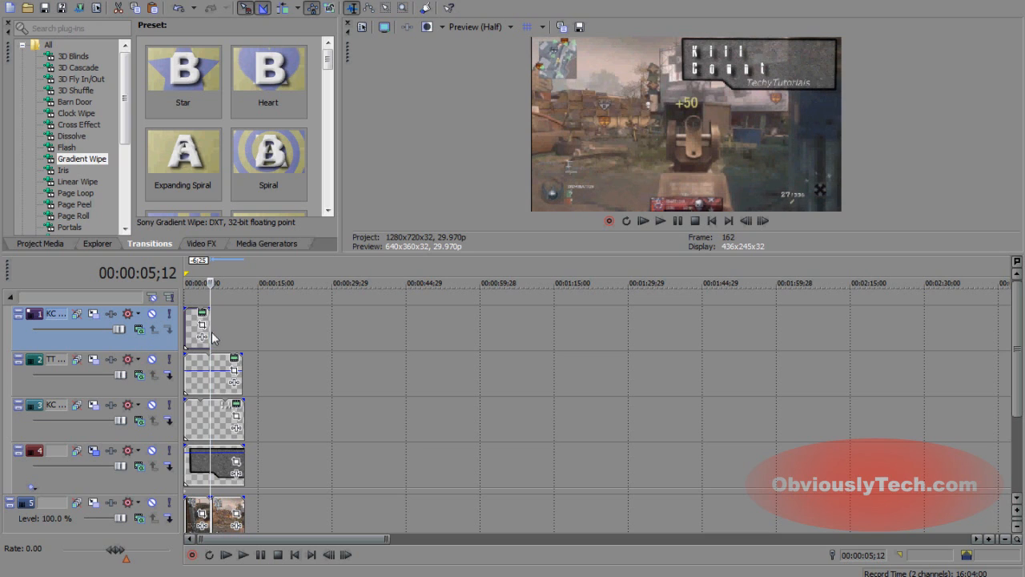
left_click(194, 346)
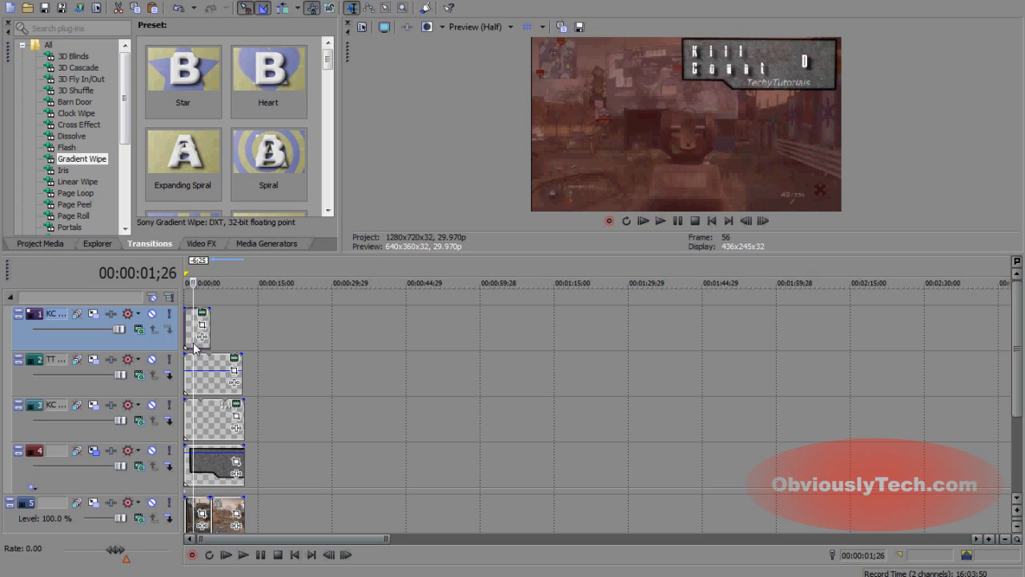
left_click(215, 338)
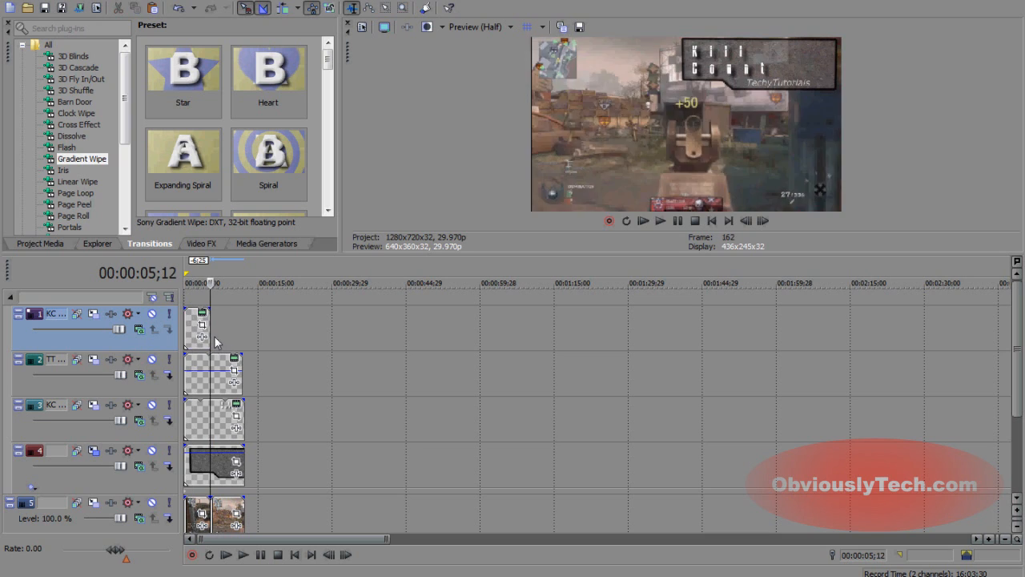
key("ctrl+v")
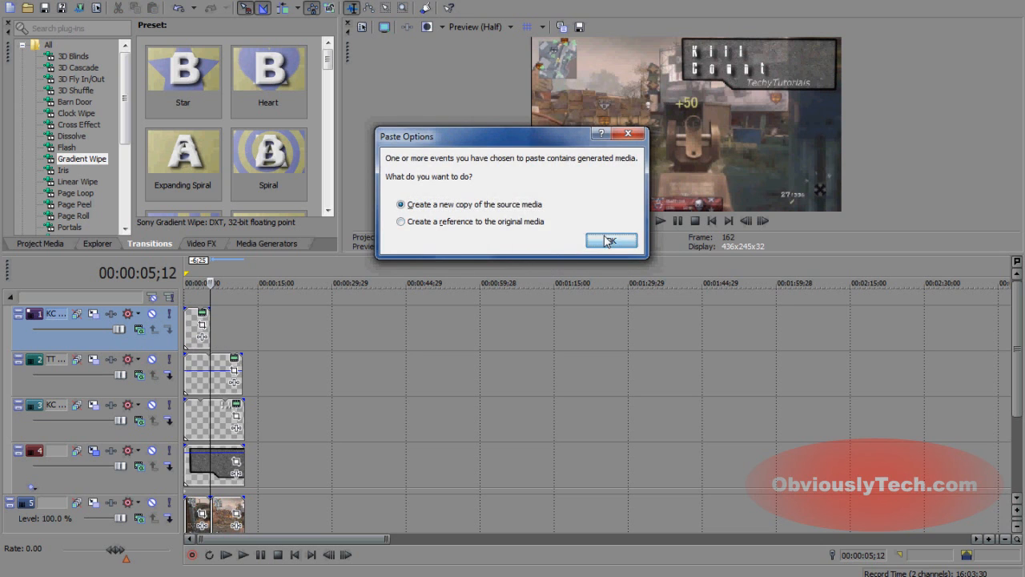
left_click(603, 235)
left_click(231, 311)
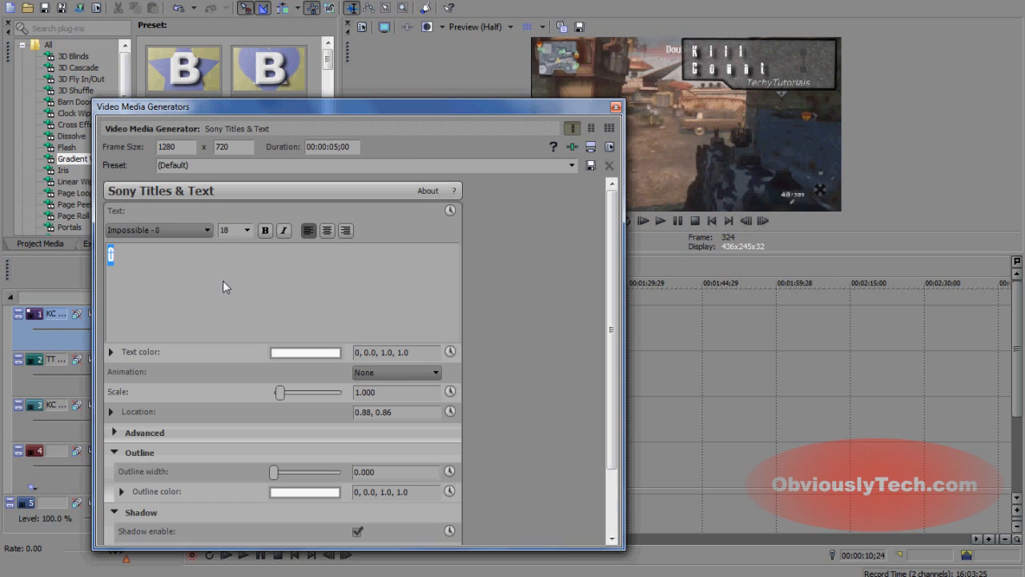
left_click(616, 107)
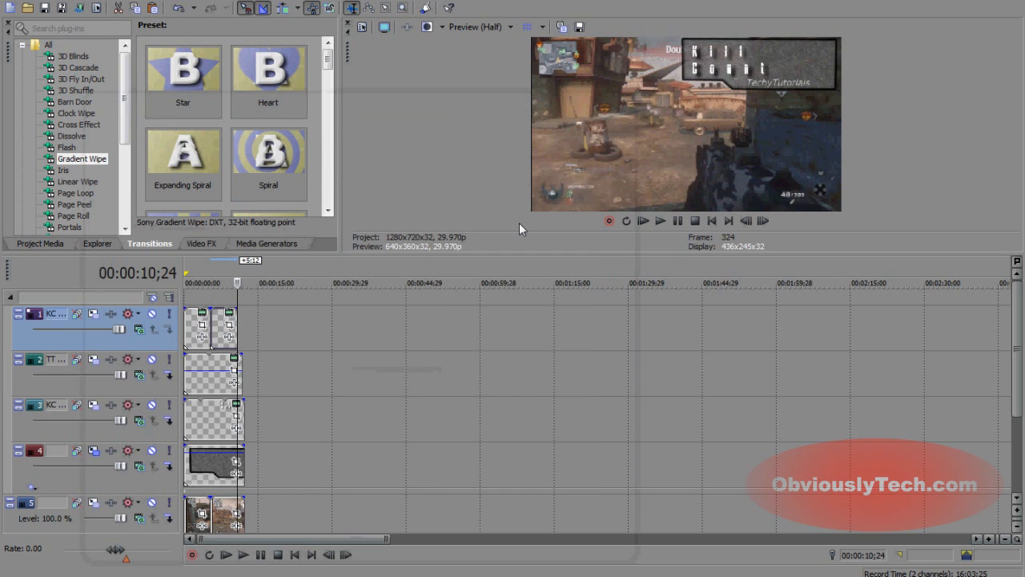
Play to the second kill at 00:00:06;12, split the "1" counter event there and delete its remainder
left_click(202, 375)
key("space")
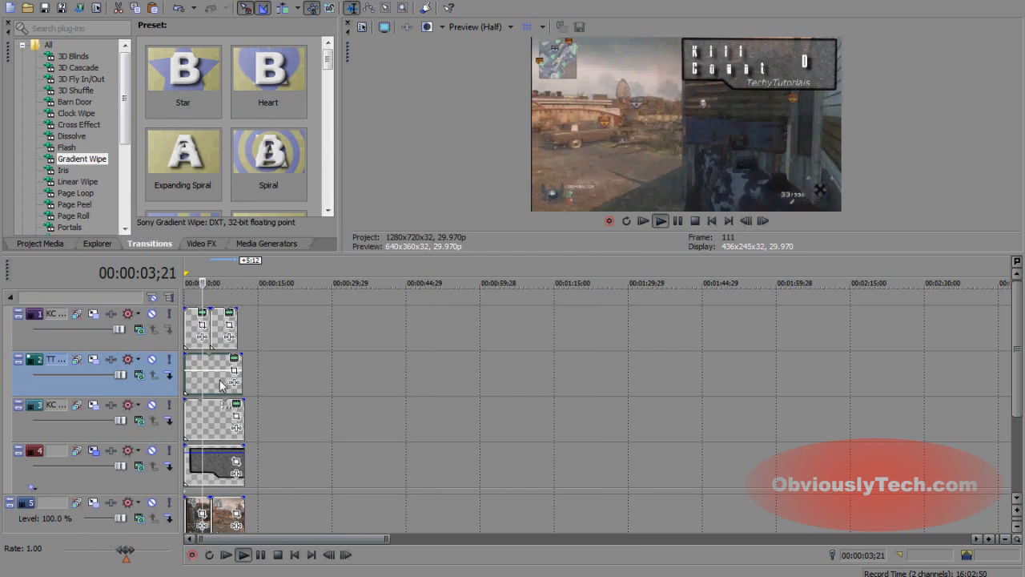
left_click(261, 556)
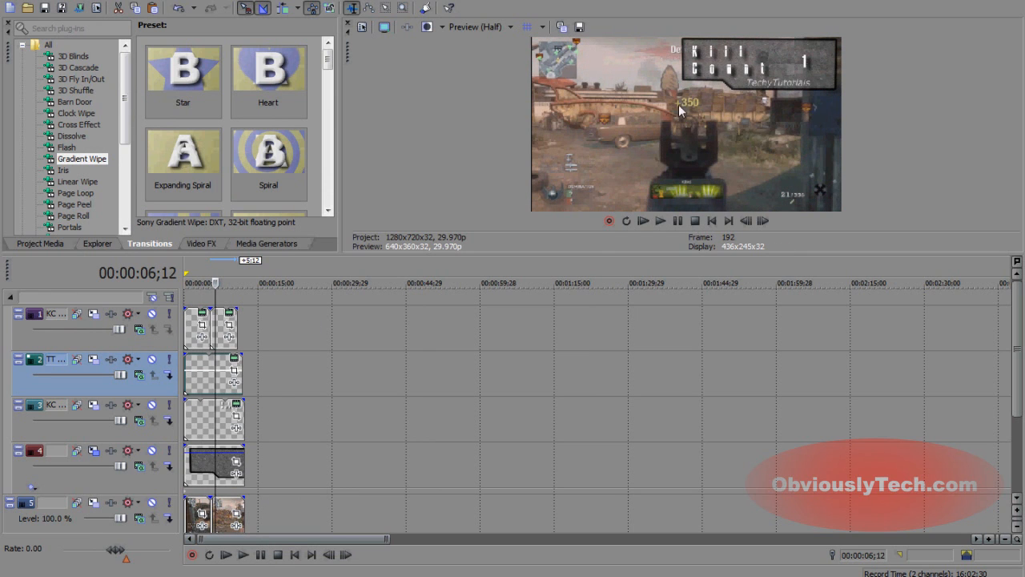
left_click(216, 345)
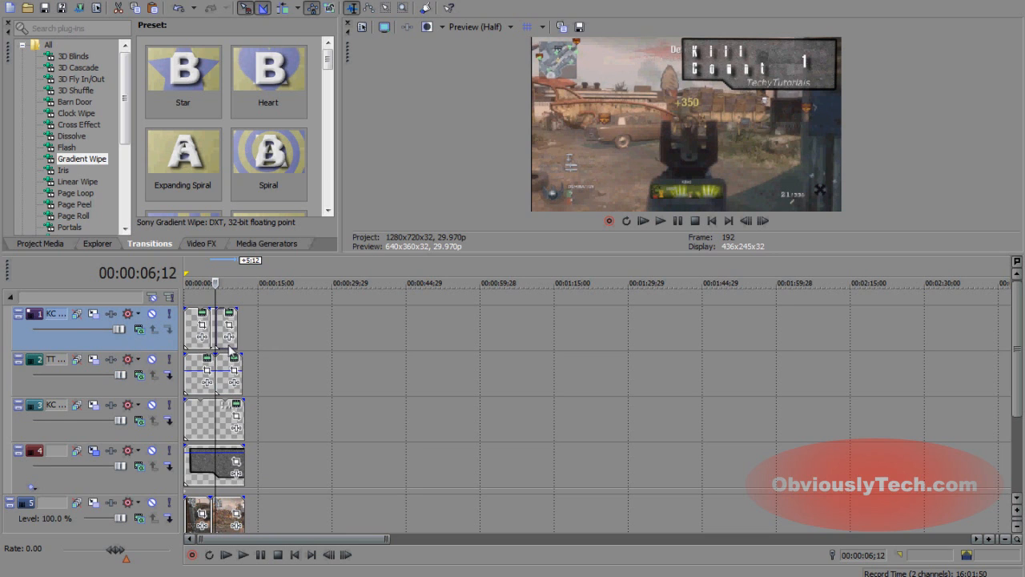
scroll(240, 350, "up", 4)
scroll(242, 350, "up", 1)
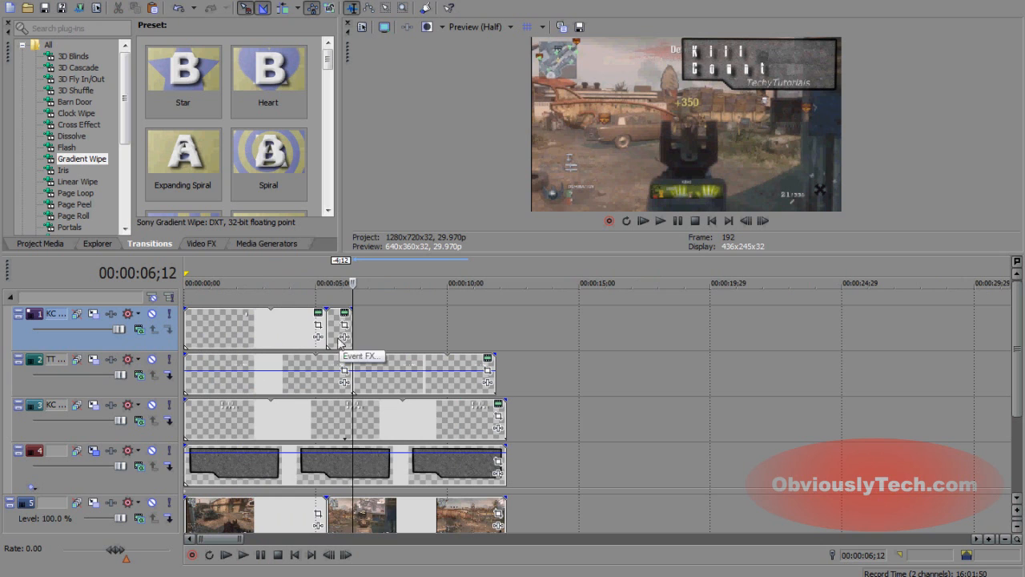
Paste the counter event at 00:00:06;12 as a new copy of the source media and change its text to "2"
key("ctrl+v")
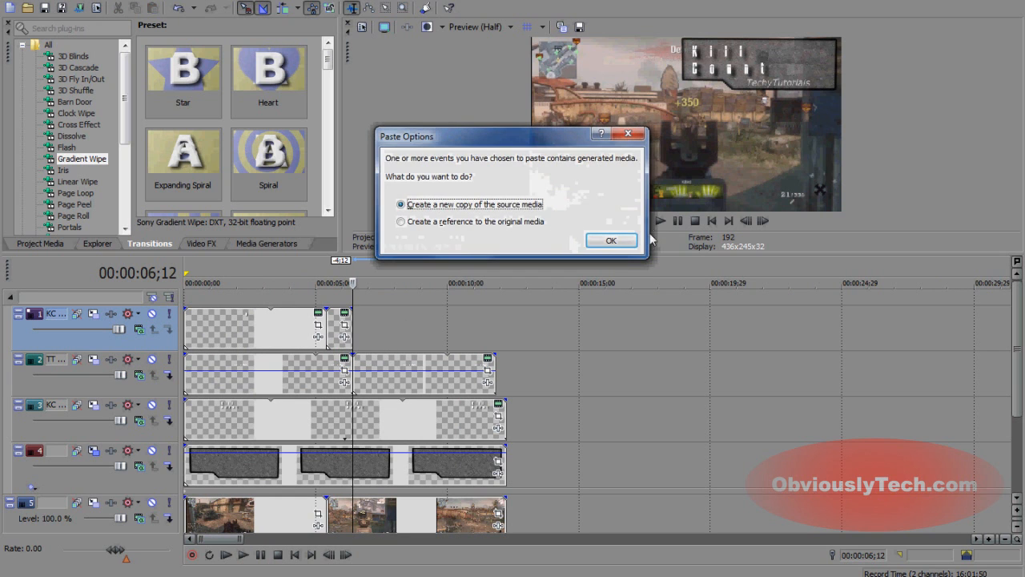
left_click(609, 239)
left_click(385, 313)
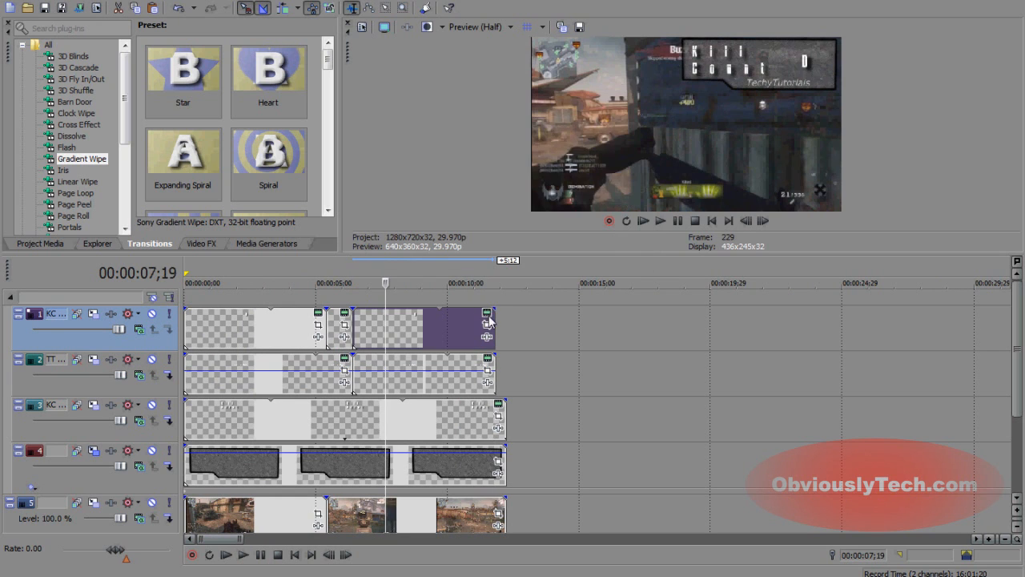
left_click(486, 312)
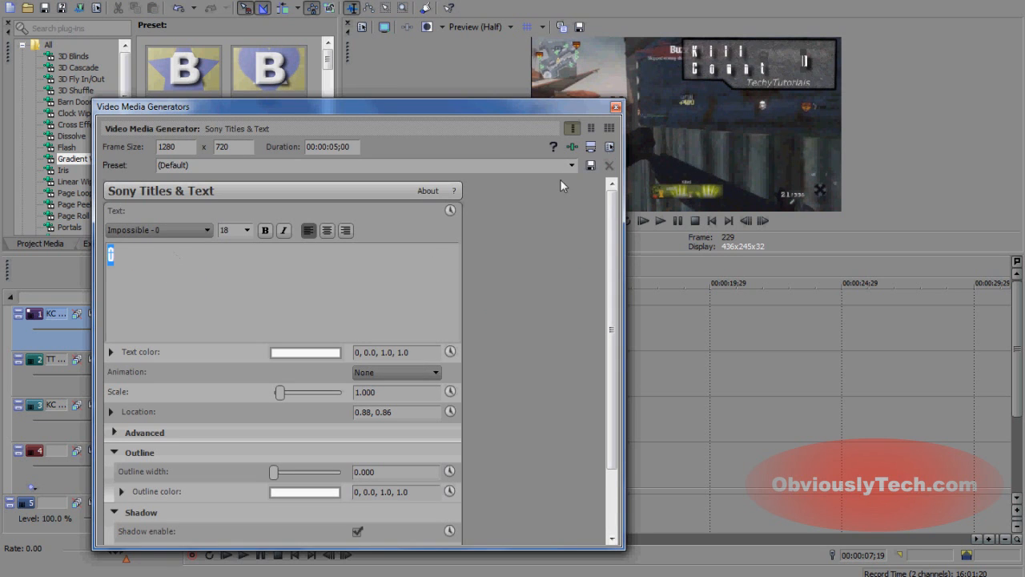
type("2")
left_click(615, 107)
Play the timeline from near the start to check the counter changes at each kill, and enlarge the preview area
scroll(320, 316, "down", 1)
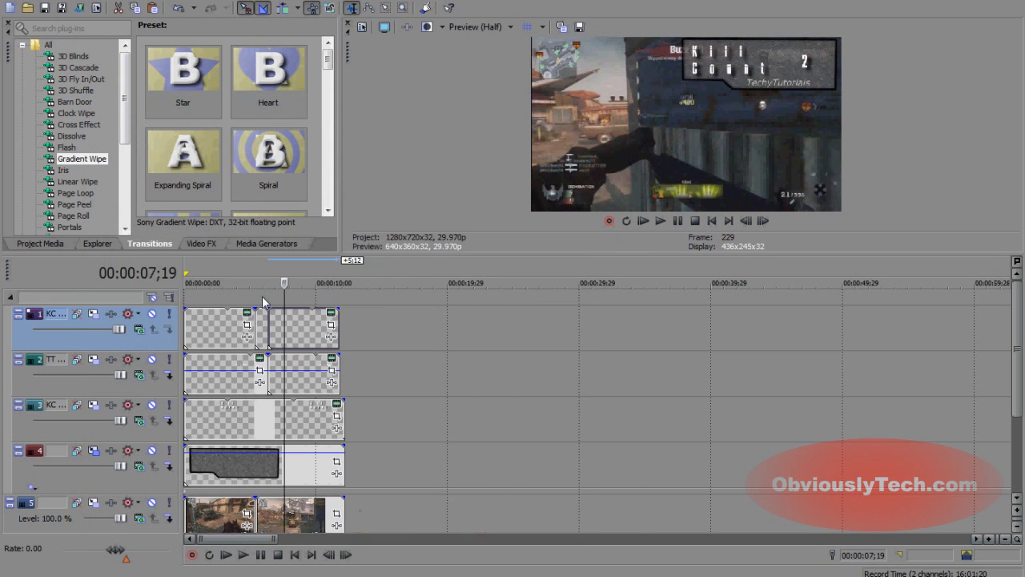
left_click(201, 340)
left_click(243, 554)
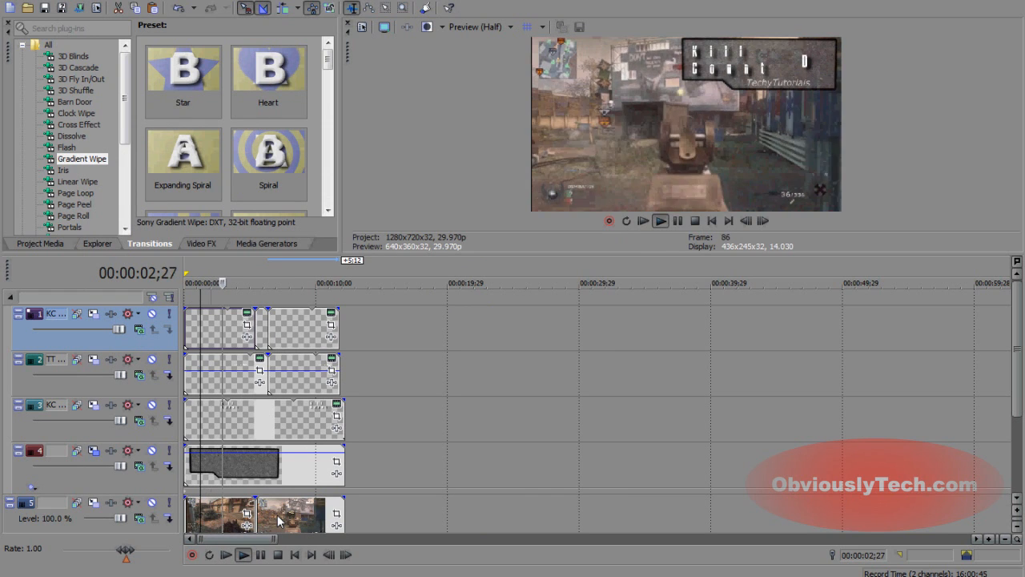
left_click(260, 555)
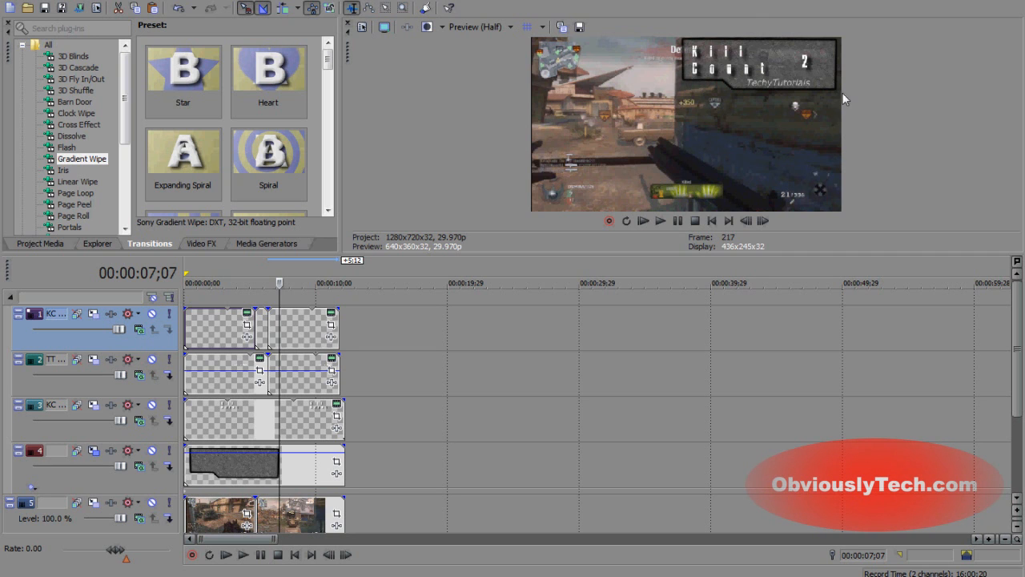
left_click_drag(559, 252, 531, 377)
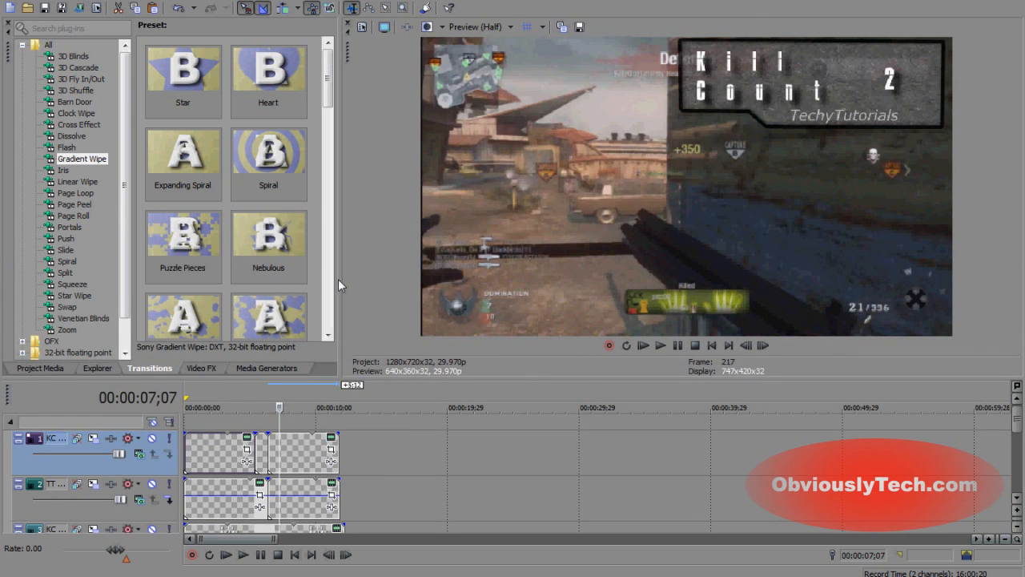